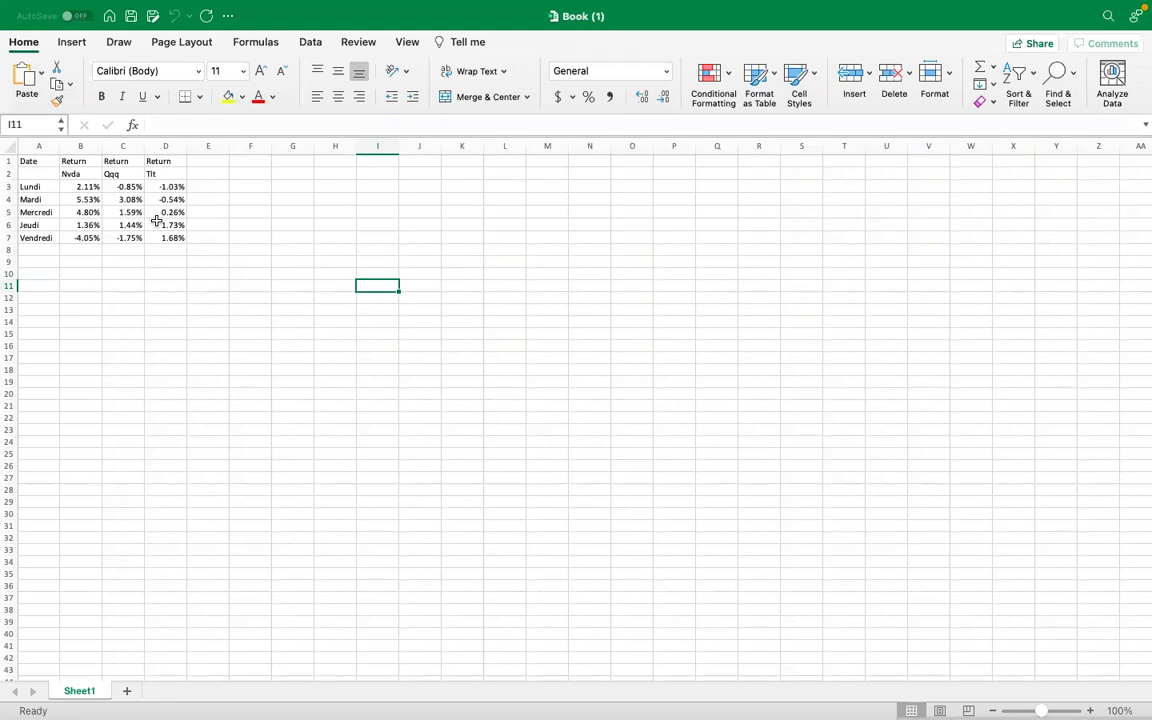
Set the font size of the whole returns table, A1:D7, to 18
left_click_drag(31, 161, 170, 237)
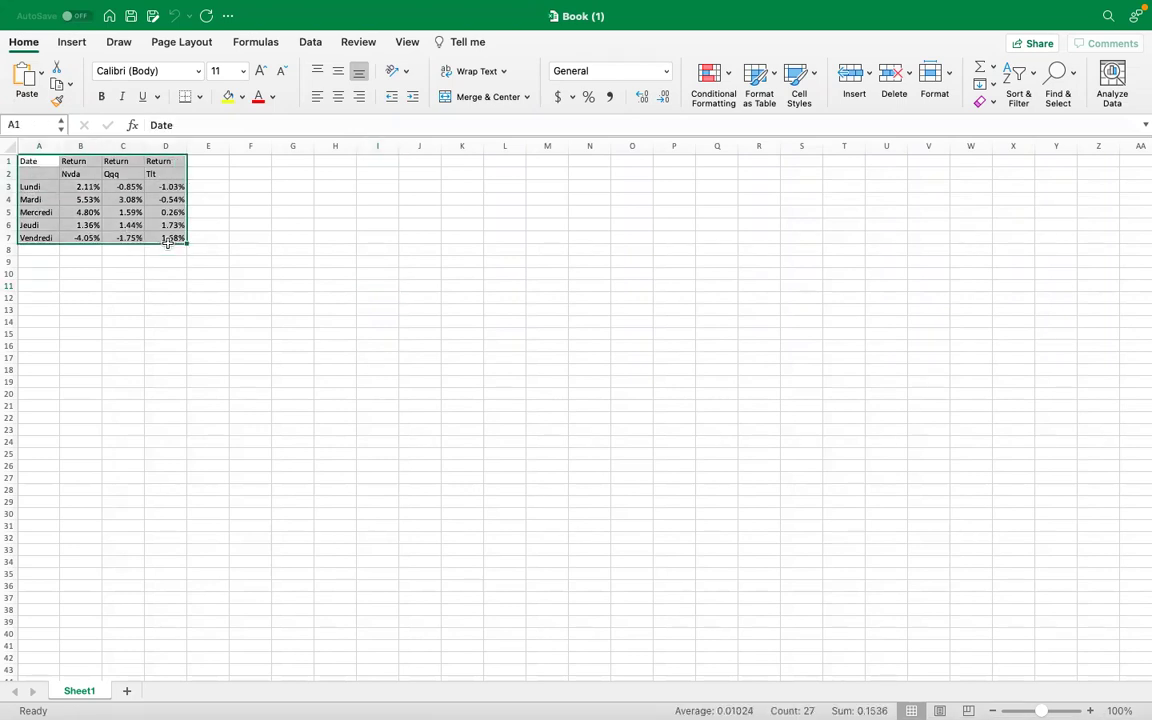
left_click(246, 75)
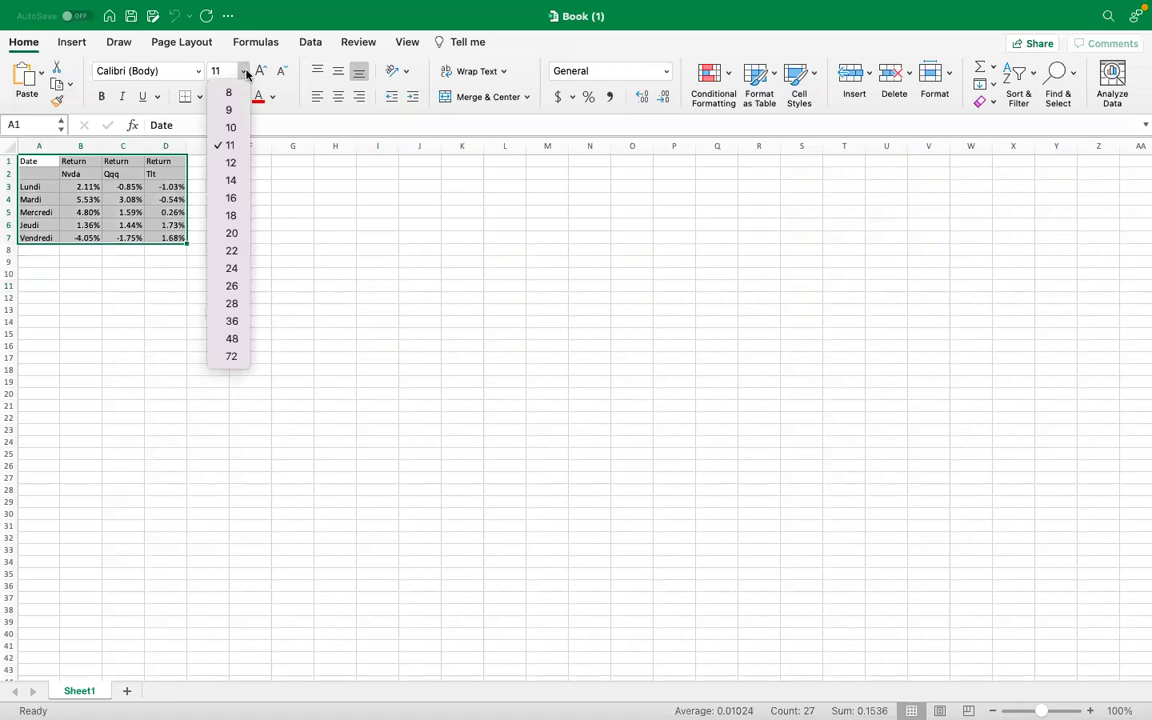
left_click(234, 221)
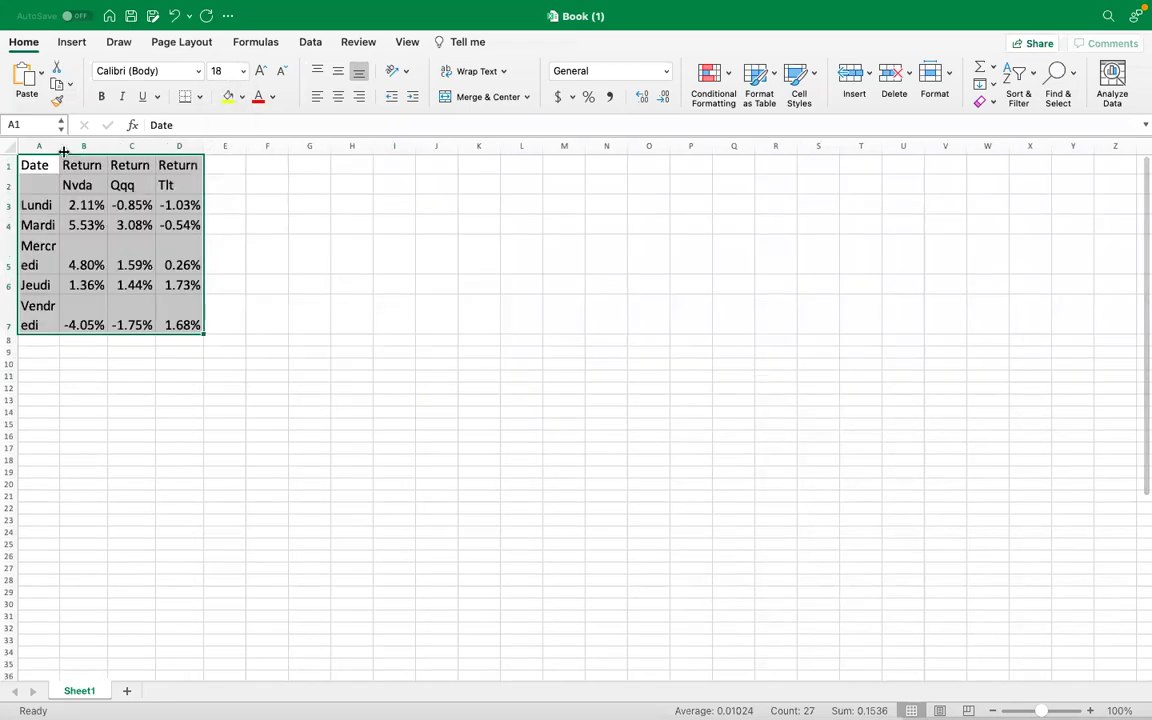
Widen columns A through D so the day names and return percentages fit on one line
left_click(39, 145)
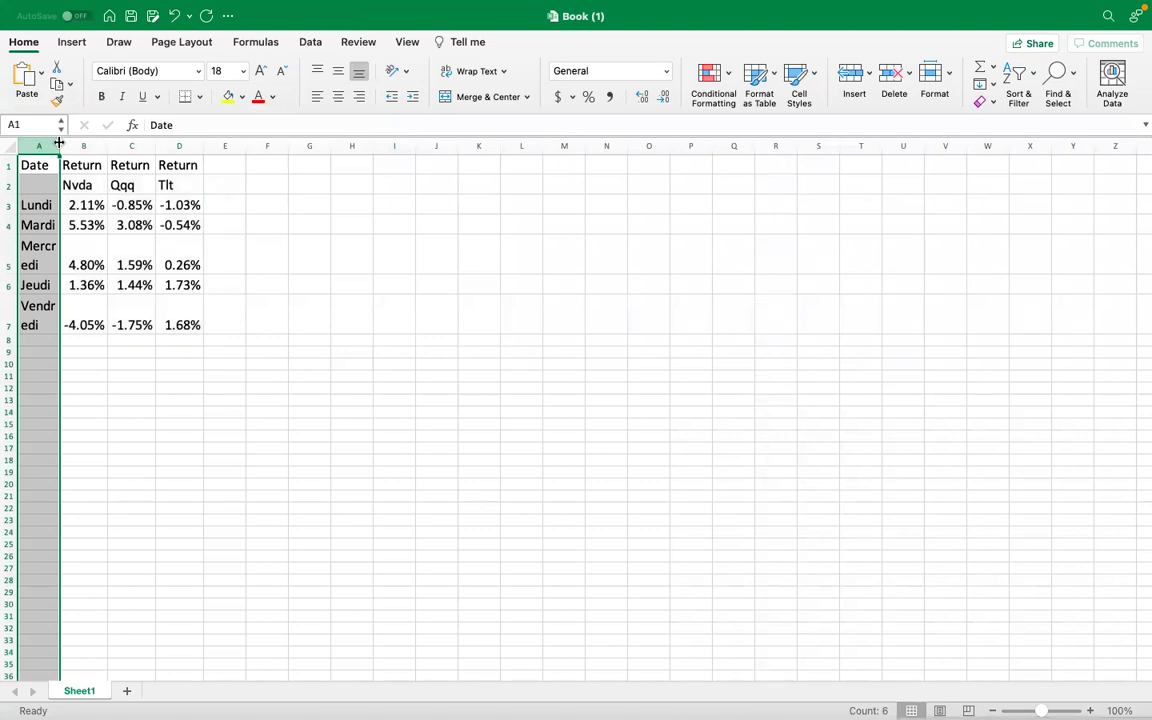
left_click_drag(58, 146, 274, 149)
left_click(99, 146)
left_click(177, 147)
left_click(240, 146)
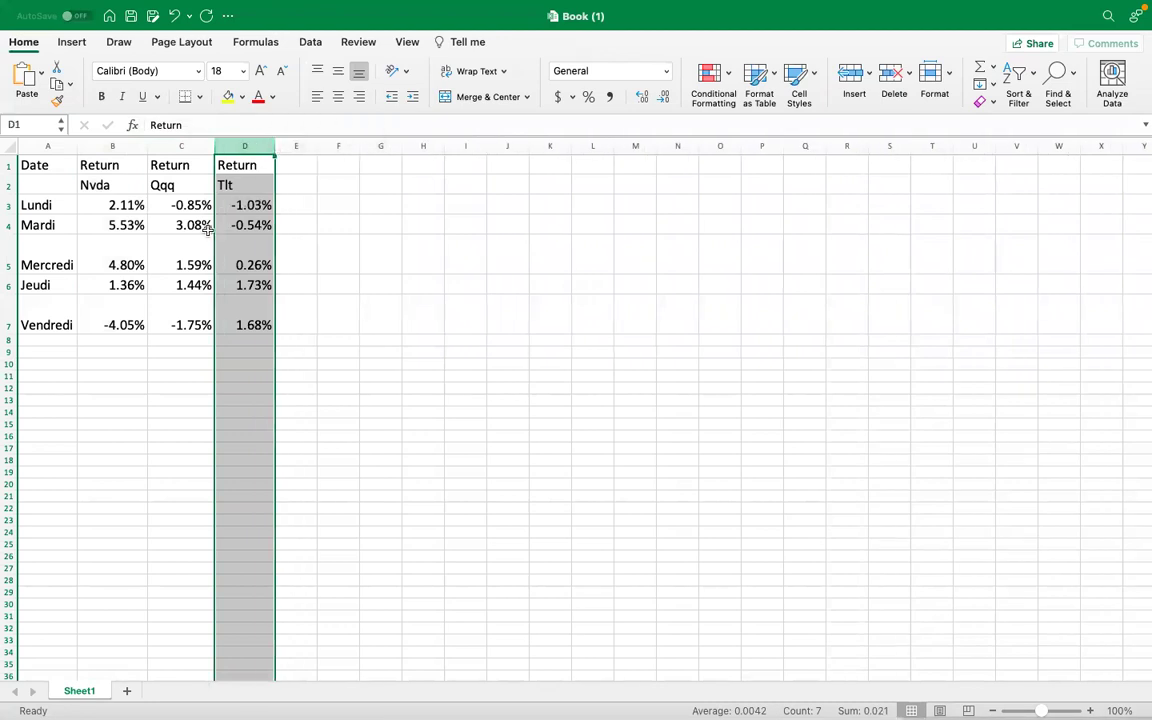
Insert the recommended Clustered Column chart from the ticker headers and daily returns in A2:D7
left_click(48, 164)
left_click_drag(47, 187, 252, 322)
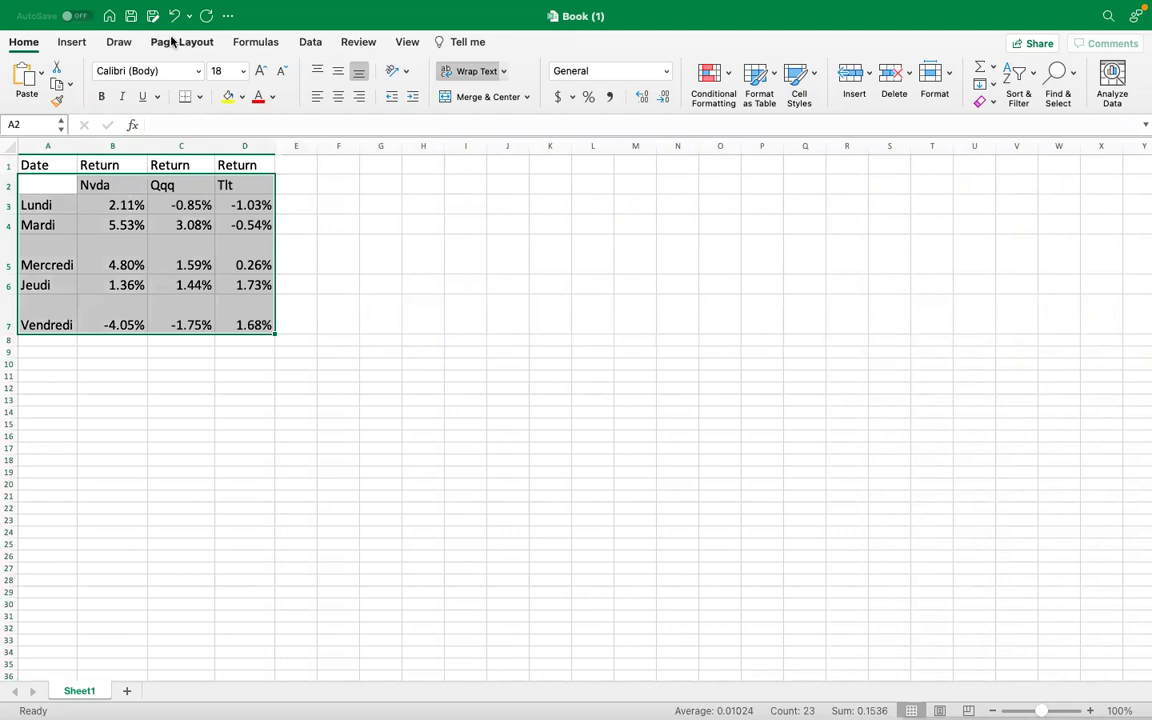
double_click(67, 44)
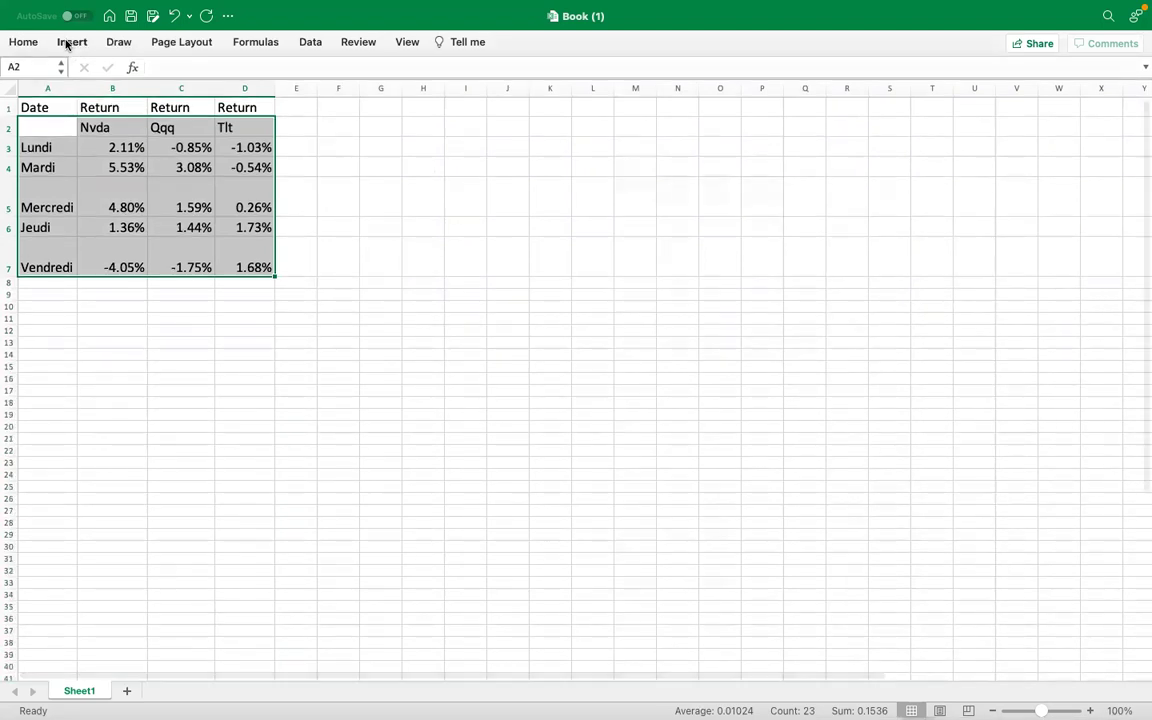
left_click(67, 44)
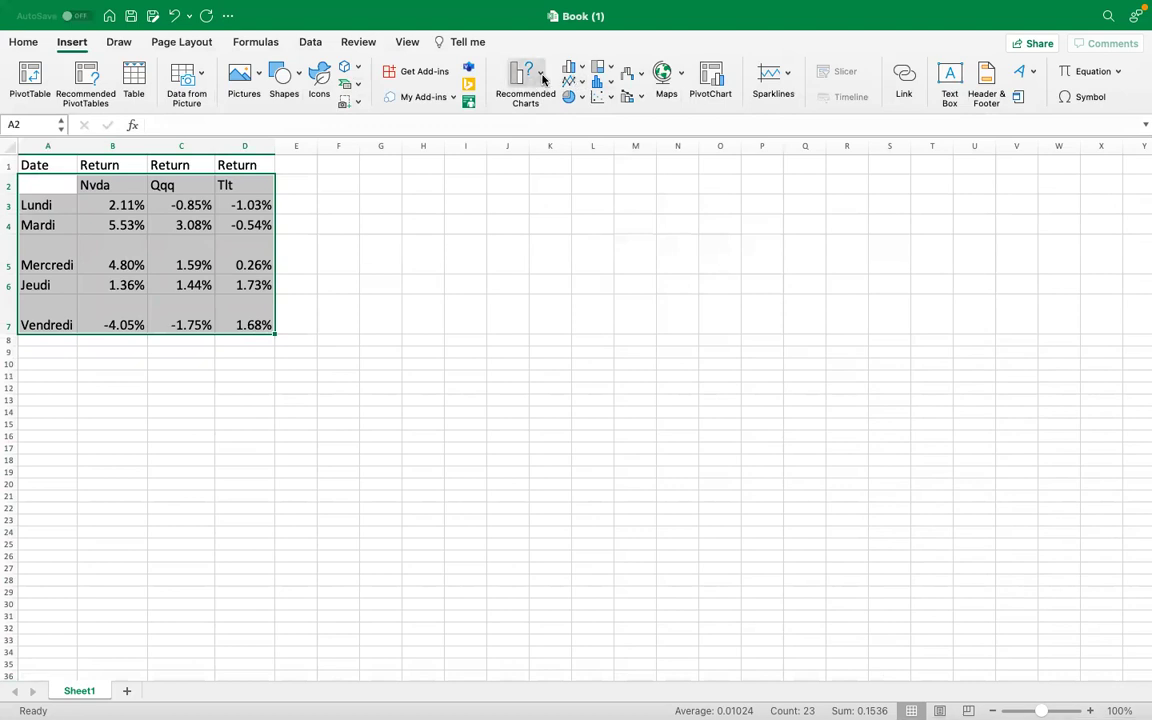
left_click(541, 77)
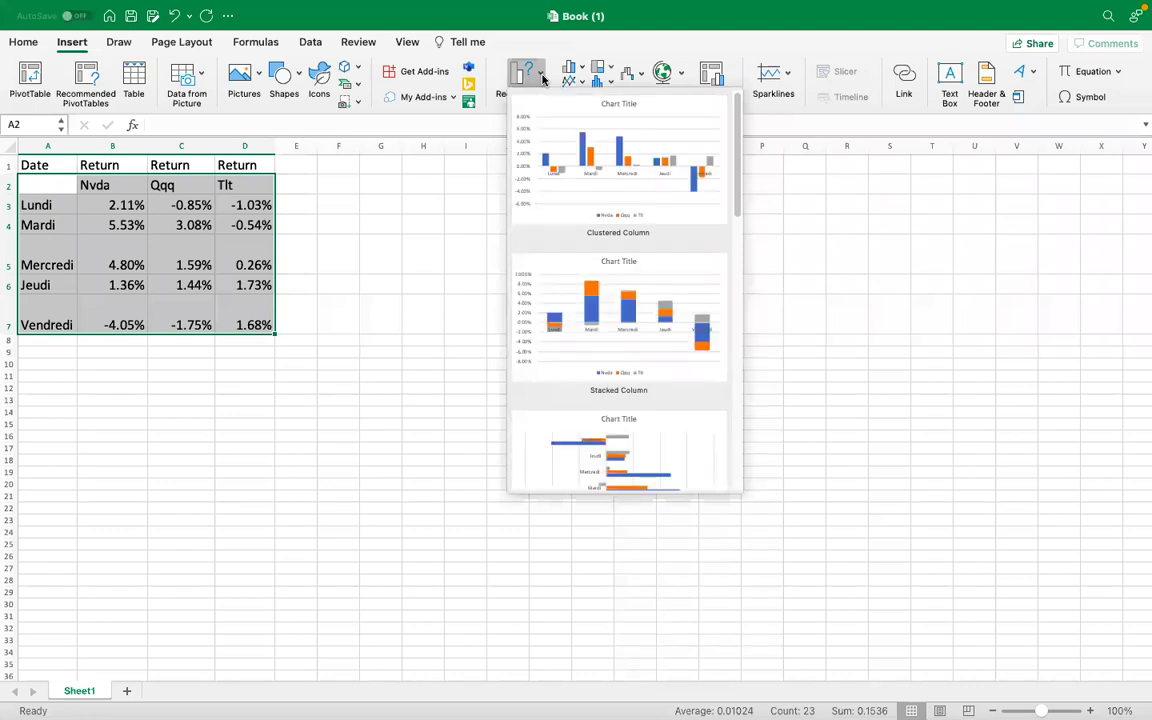
left_click(611, 168)
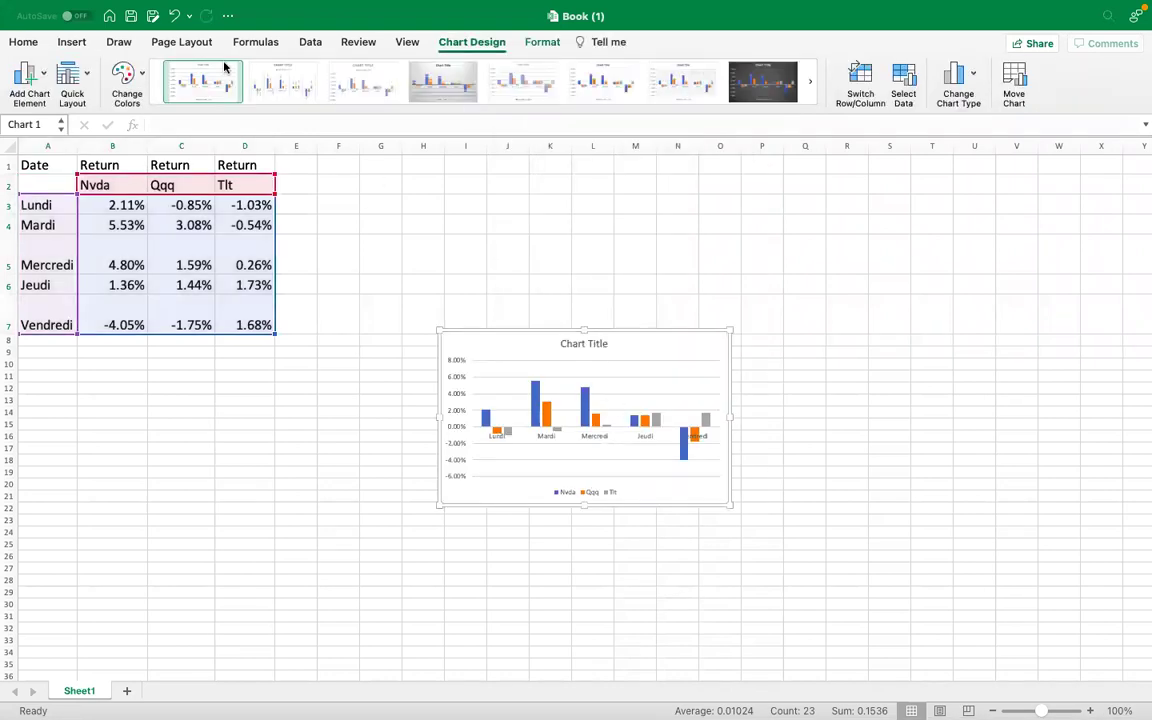
Apply the grey gradient chart style with data labels inside the columns to the new chart
left_click(84, 76)
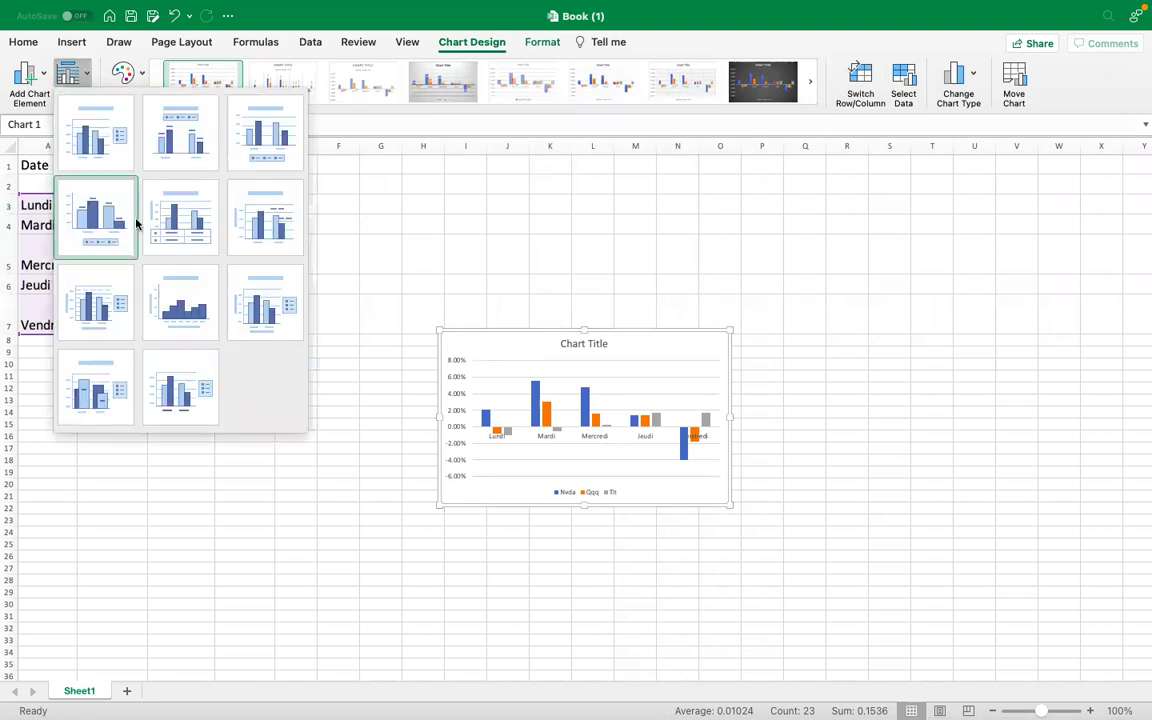
left_click(459, 90)
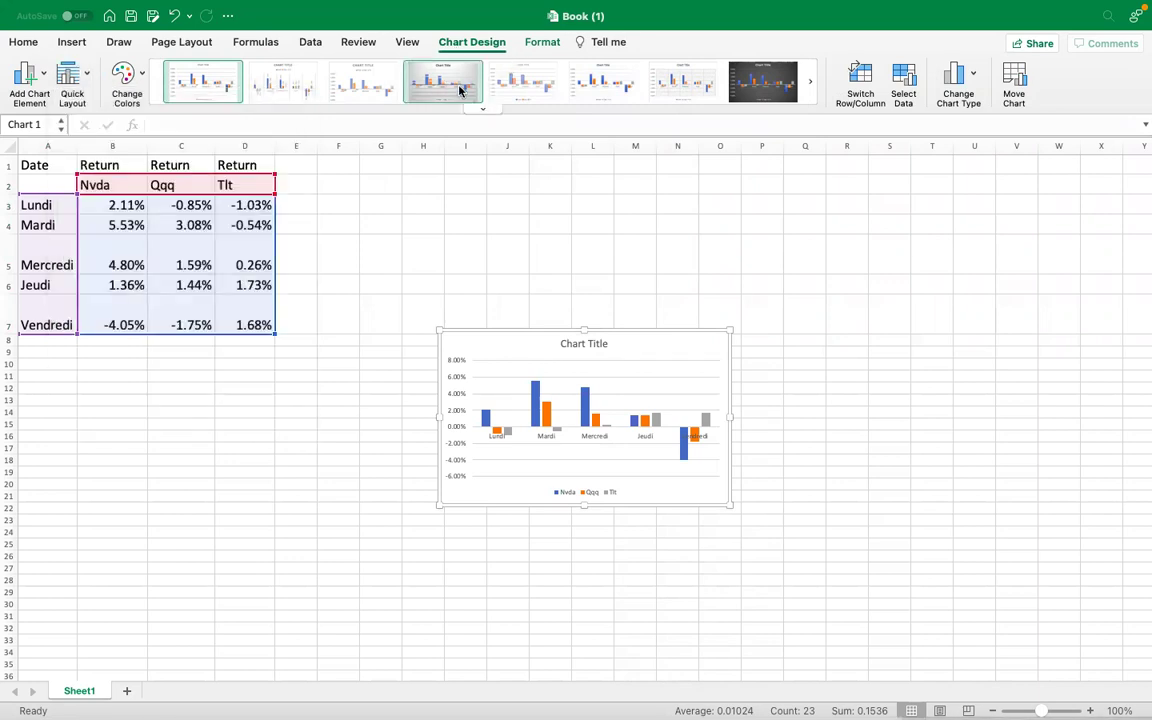
left_click(459, 90)
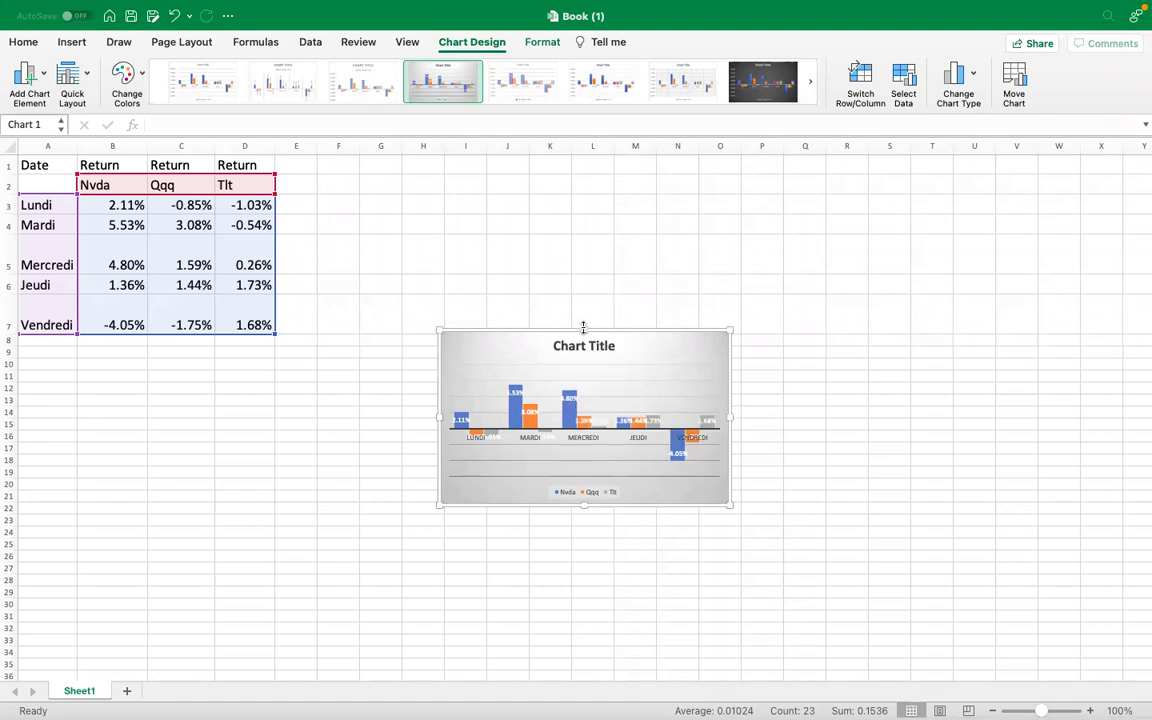
Enlarge the chart on all four sides so it covers about G5 to R30
left_click_drag(583, 327, 583, 243)
left_click_drag(732, 375, 883, 376)
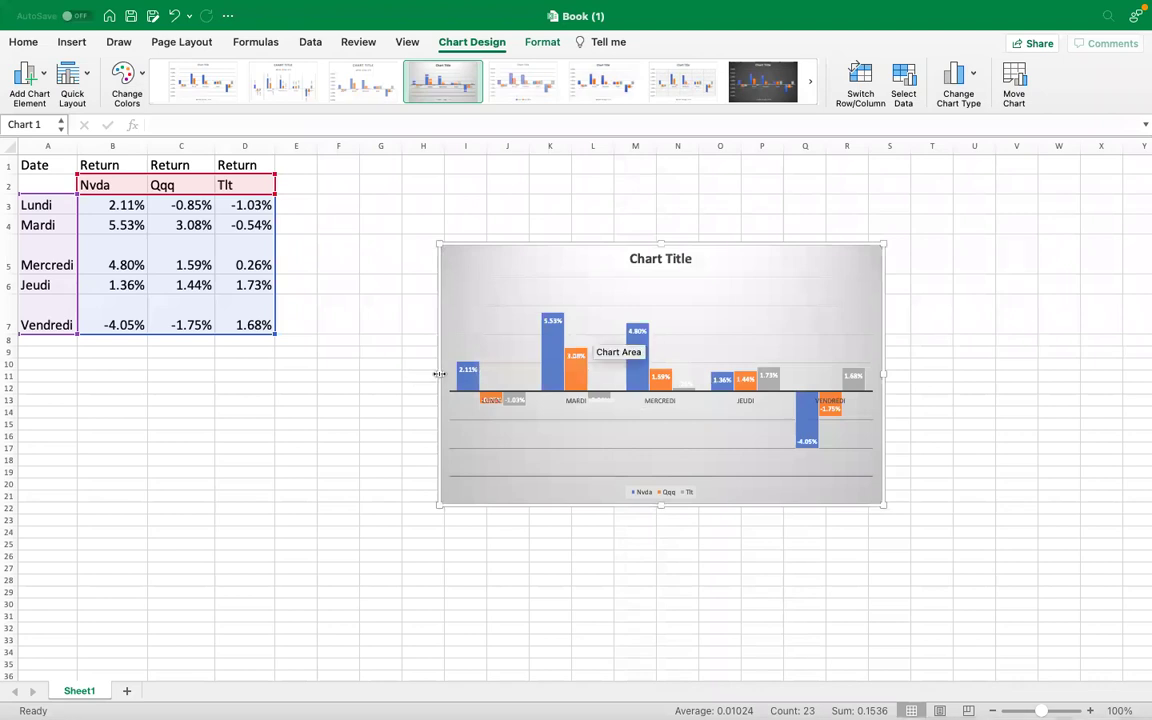
left_click_drag(439, 374, 365, 380)
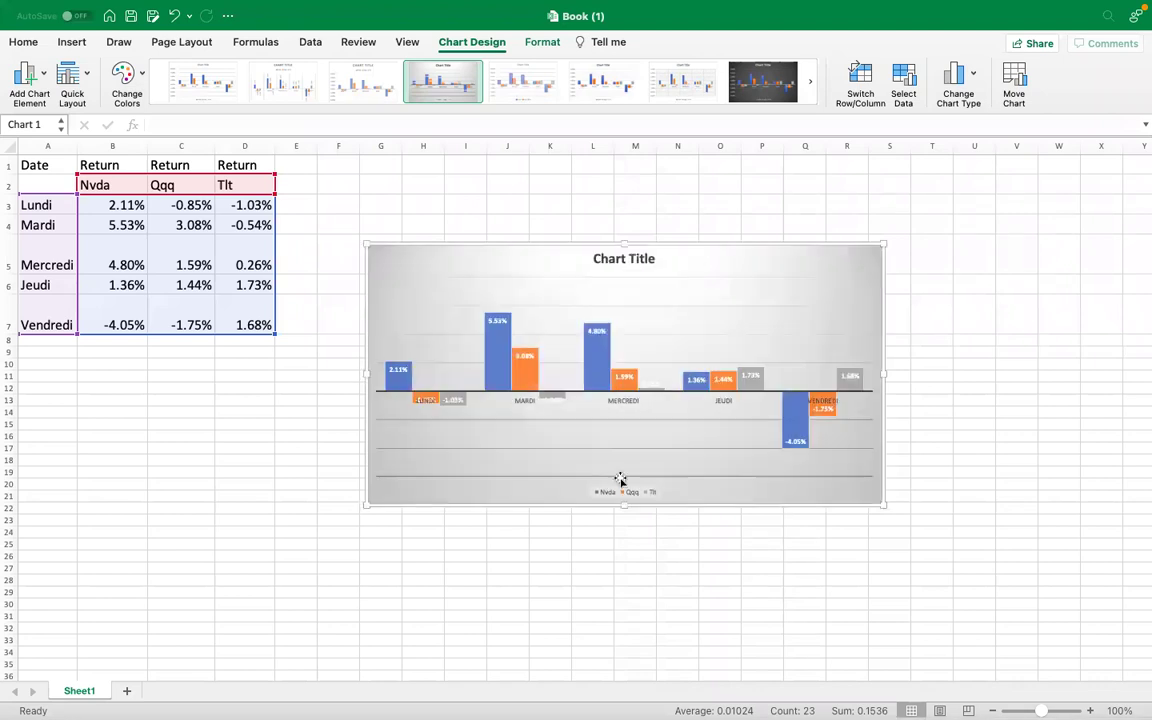
left_click_drag(625, 506, 628, 601)
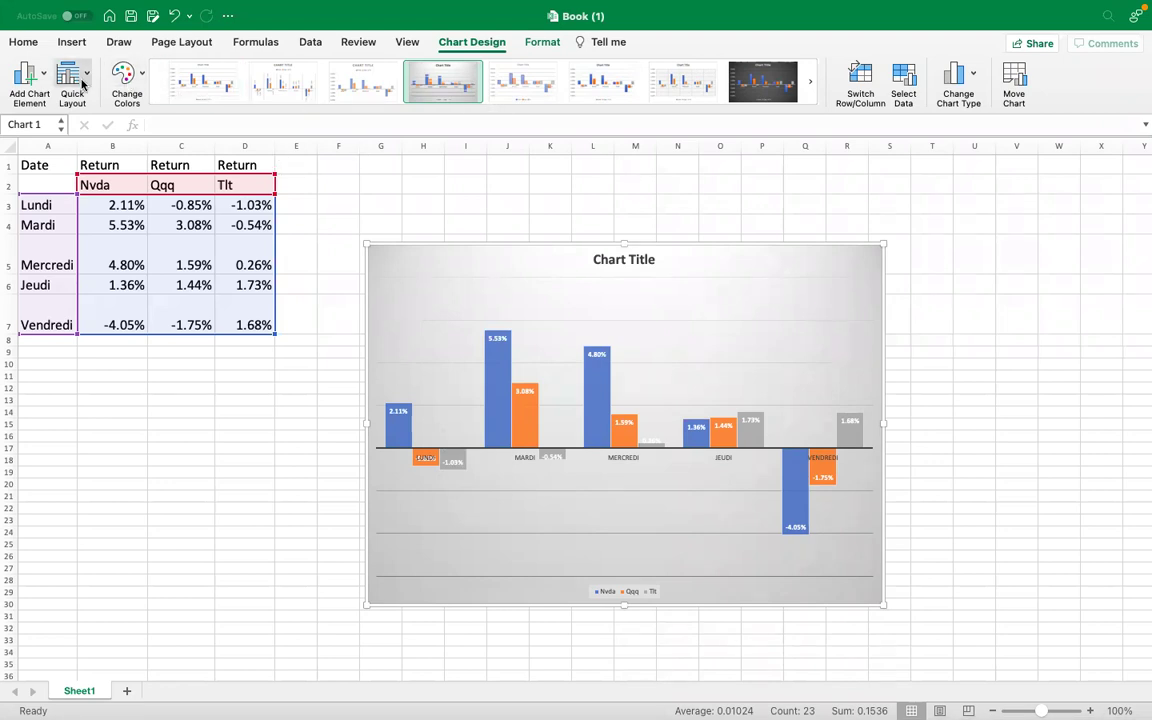
left_click(43, 73)
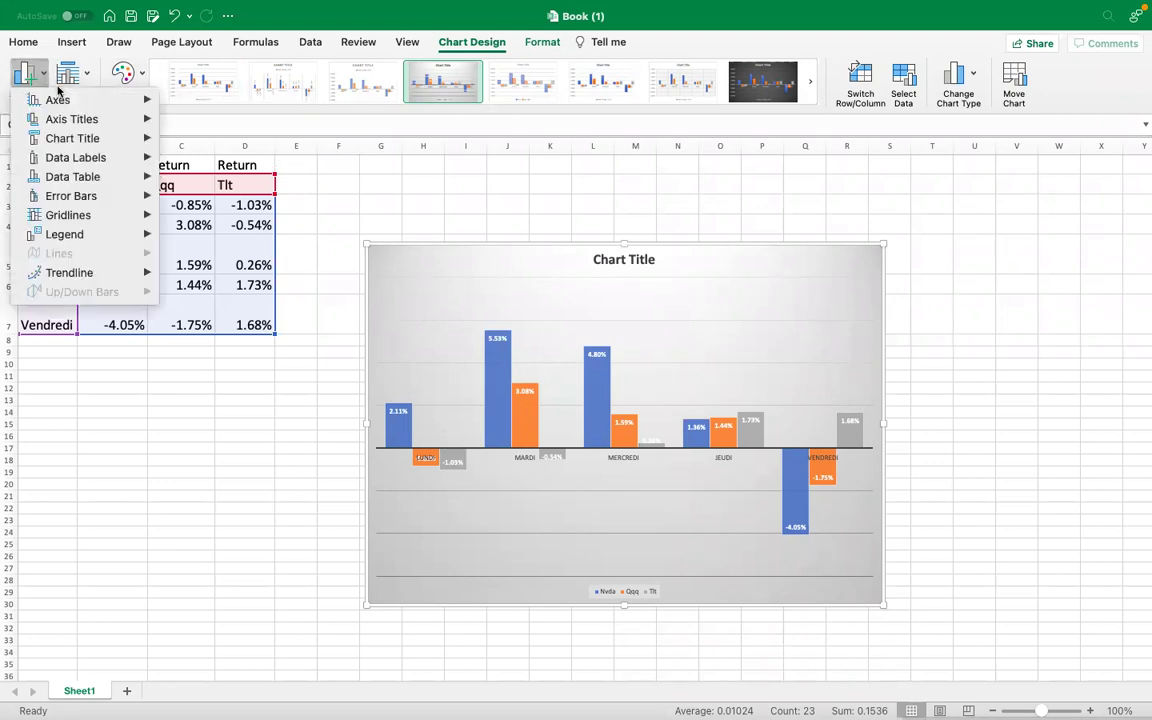
mouse_move(60, 100)
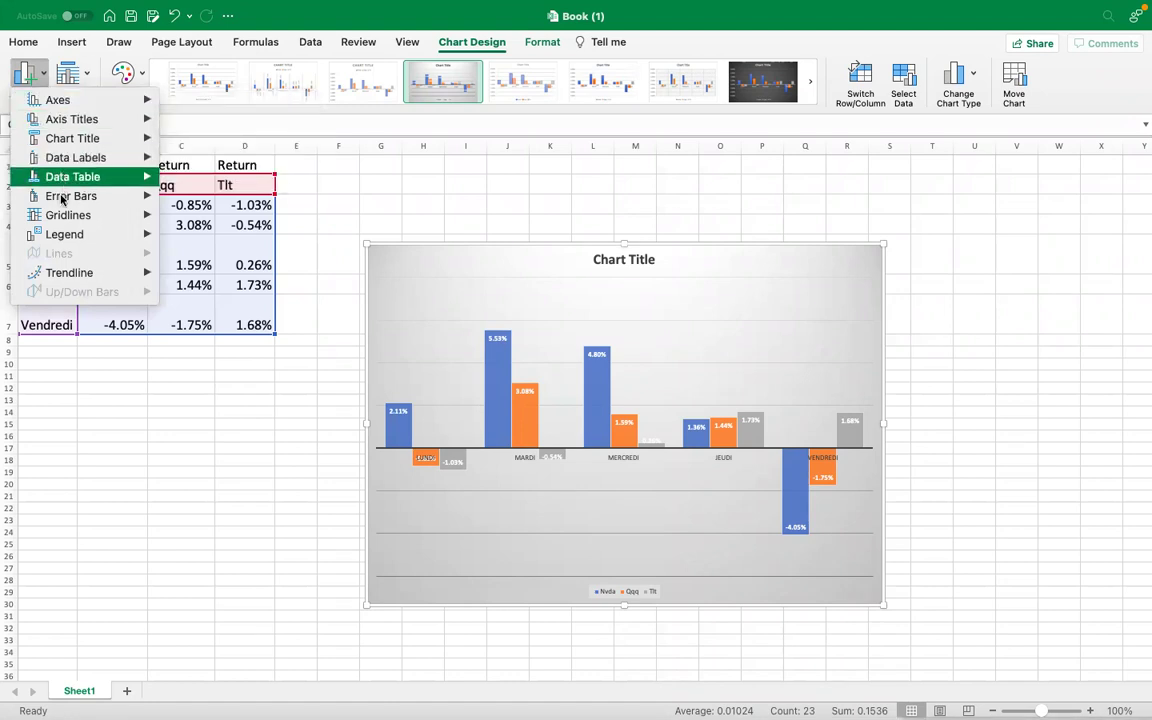
mouse_move(67, 237)
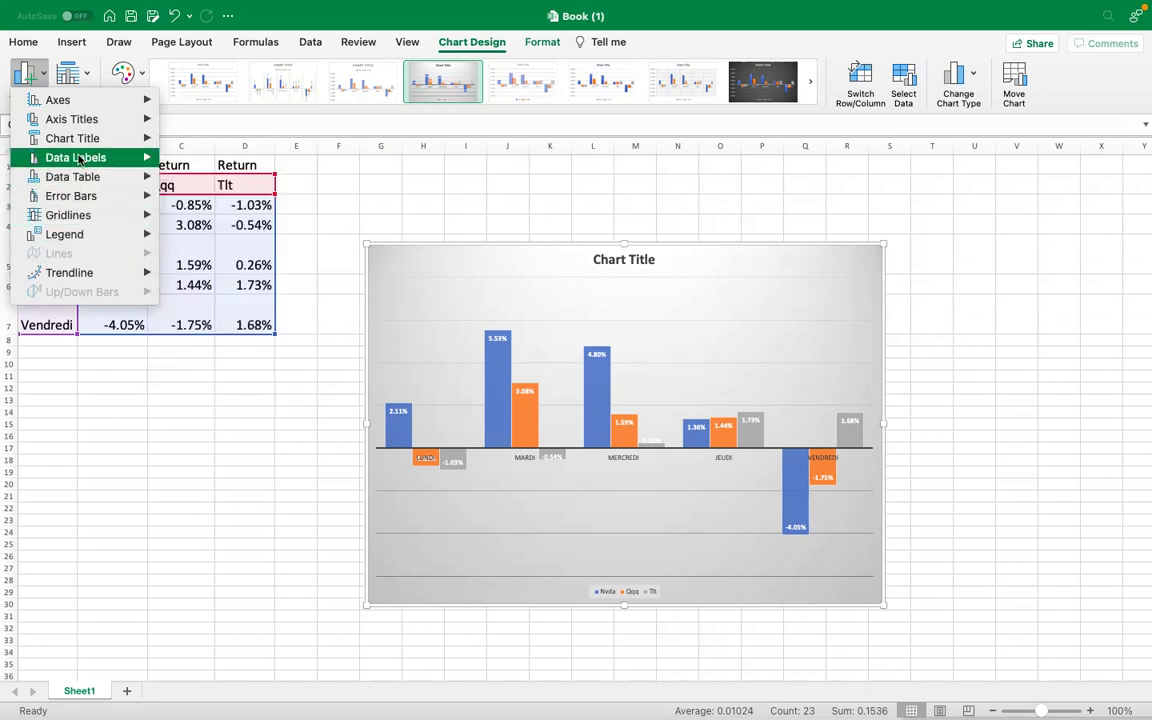
mouse_move(77, 142)
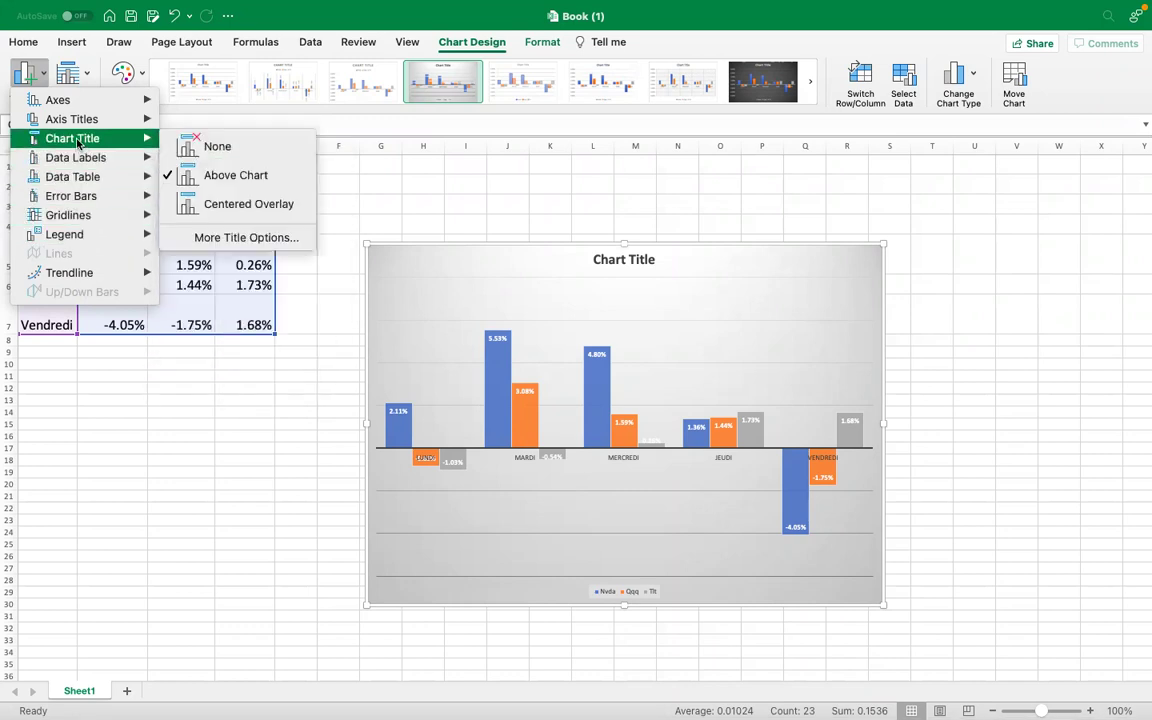
left_click(230, 176)
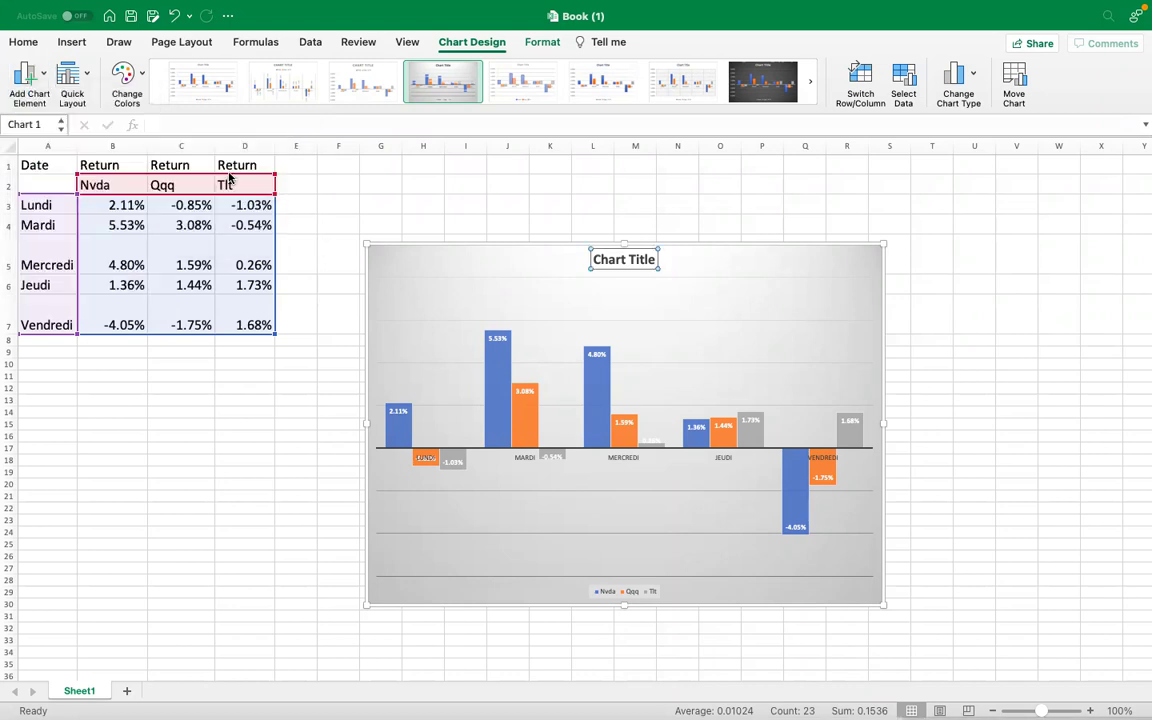
key("Delete")
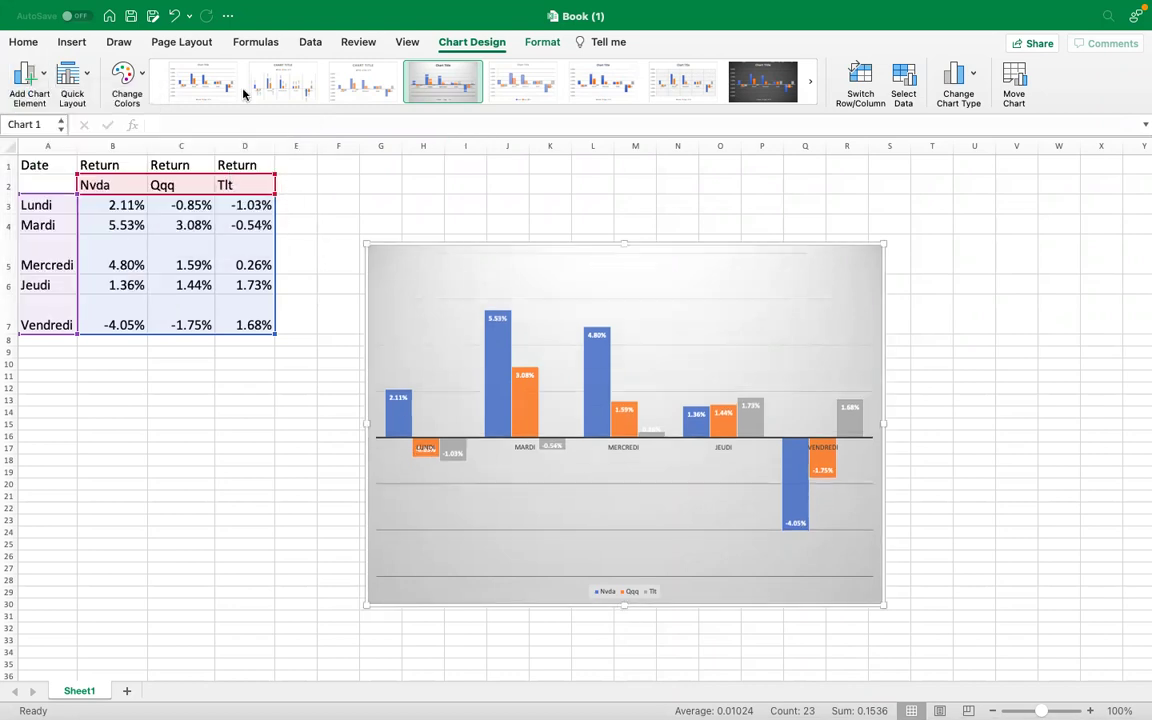
left_click(174, 17)
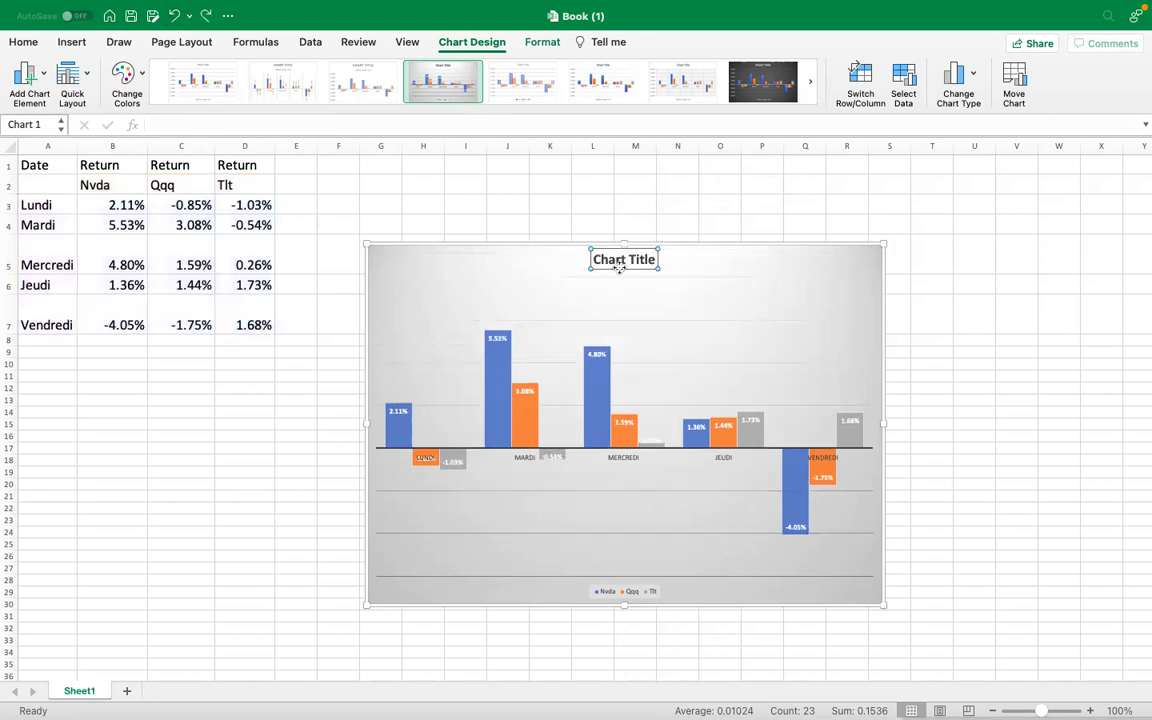
Replace the chart's placeholder title text with "Portfolio"
double_click(620, 260)
left_click(621, 261)
triple_click(621, 261)
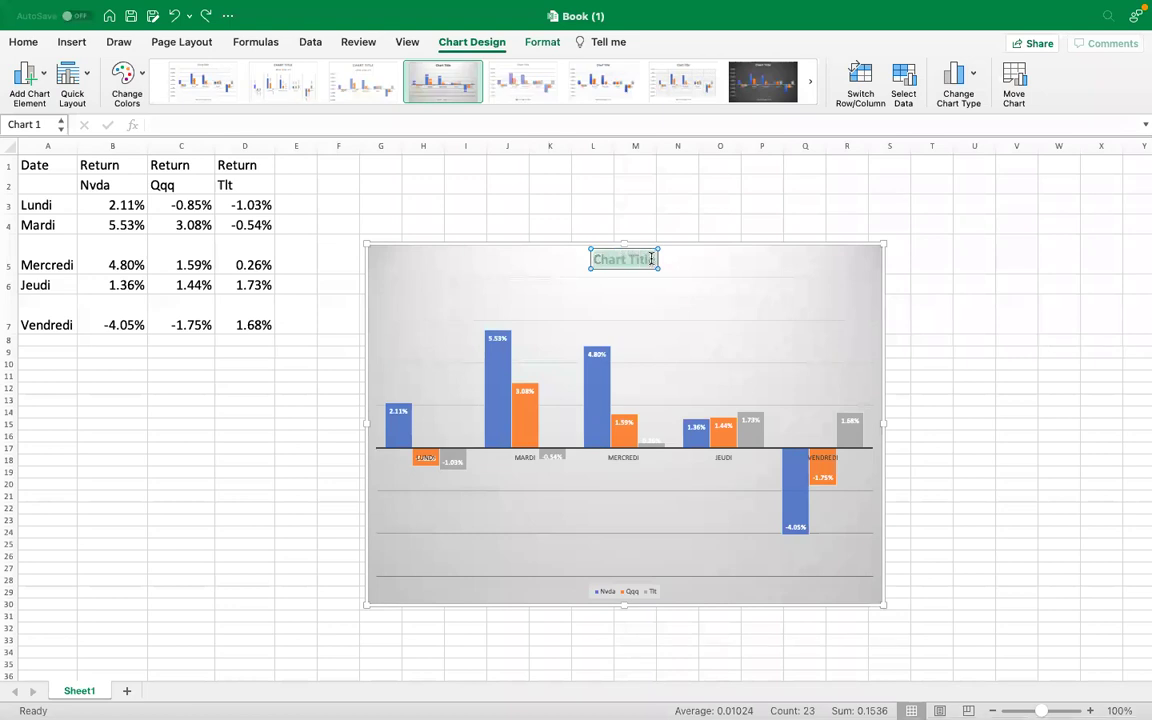
key("BackSpace")
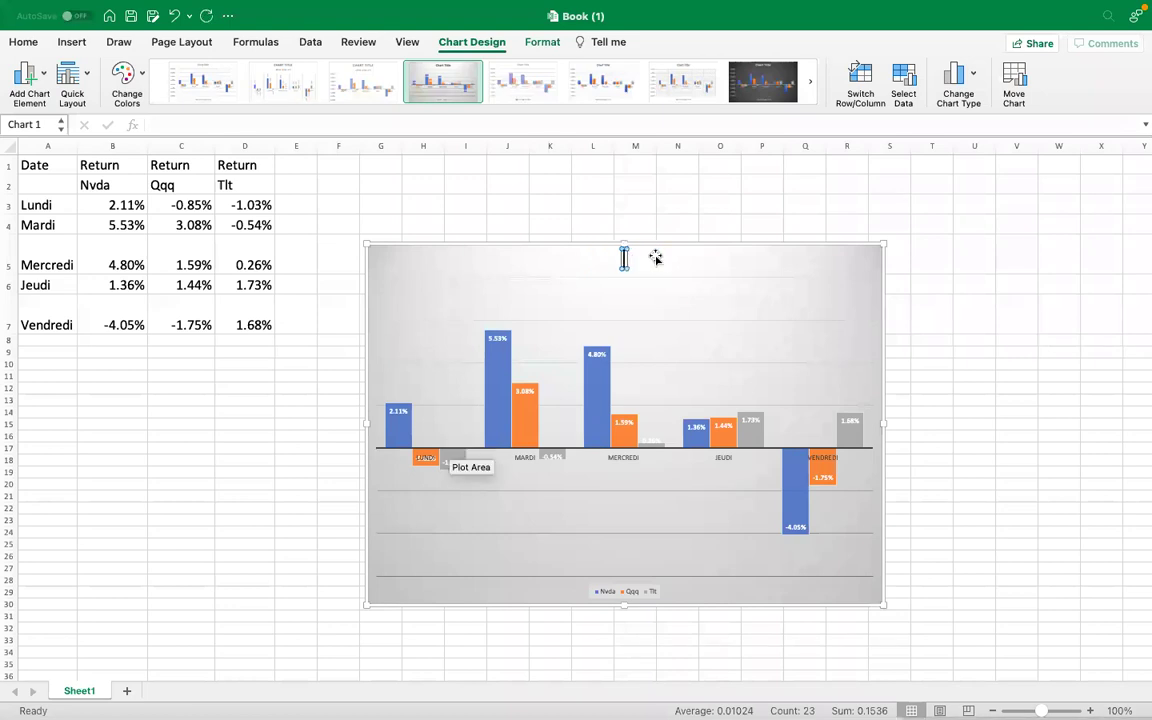
type("Portfolio")
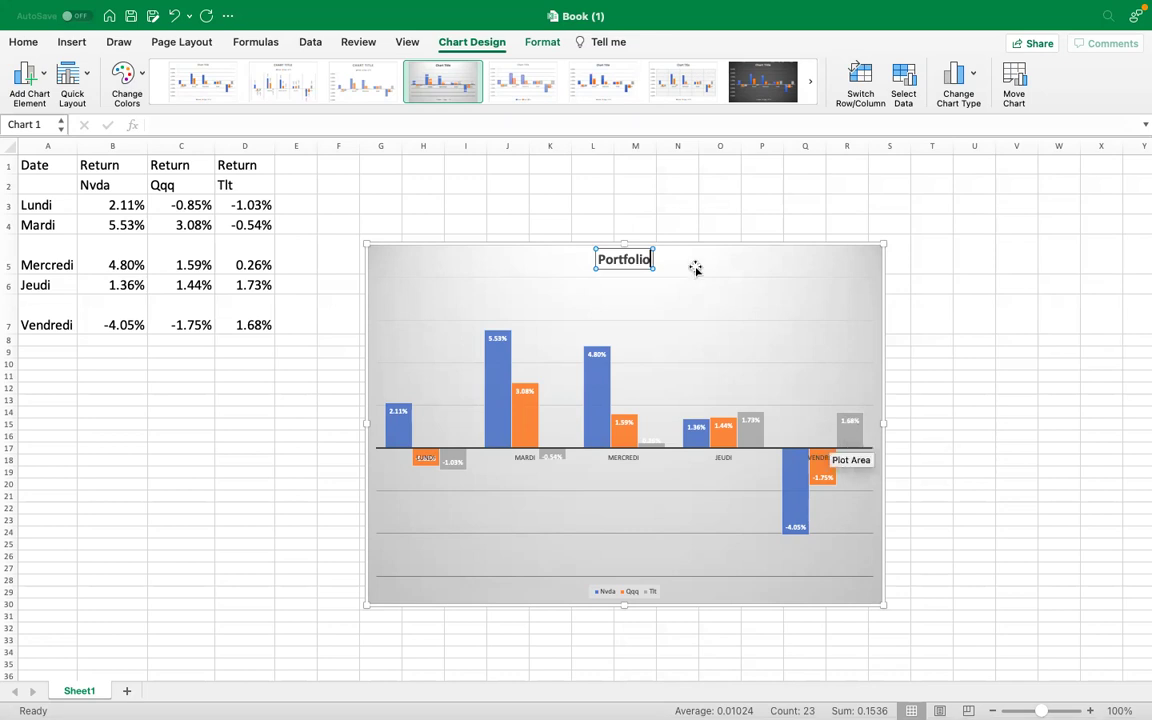
Apply the dark background chart style and move the plot area slightly upward within the chart
left_click(770, 84)
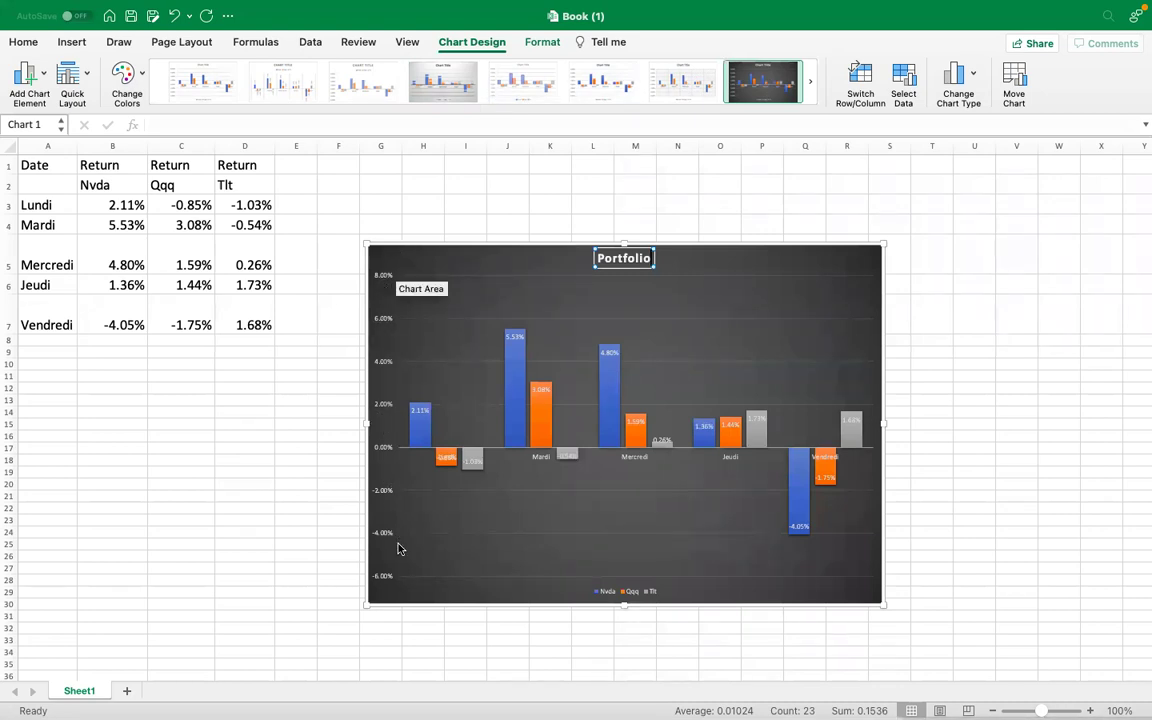
left_click_drag(520, 400, 622, 321)
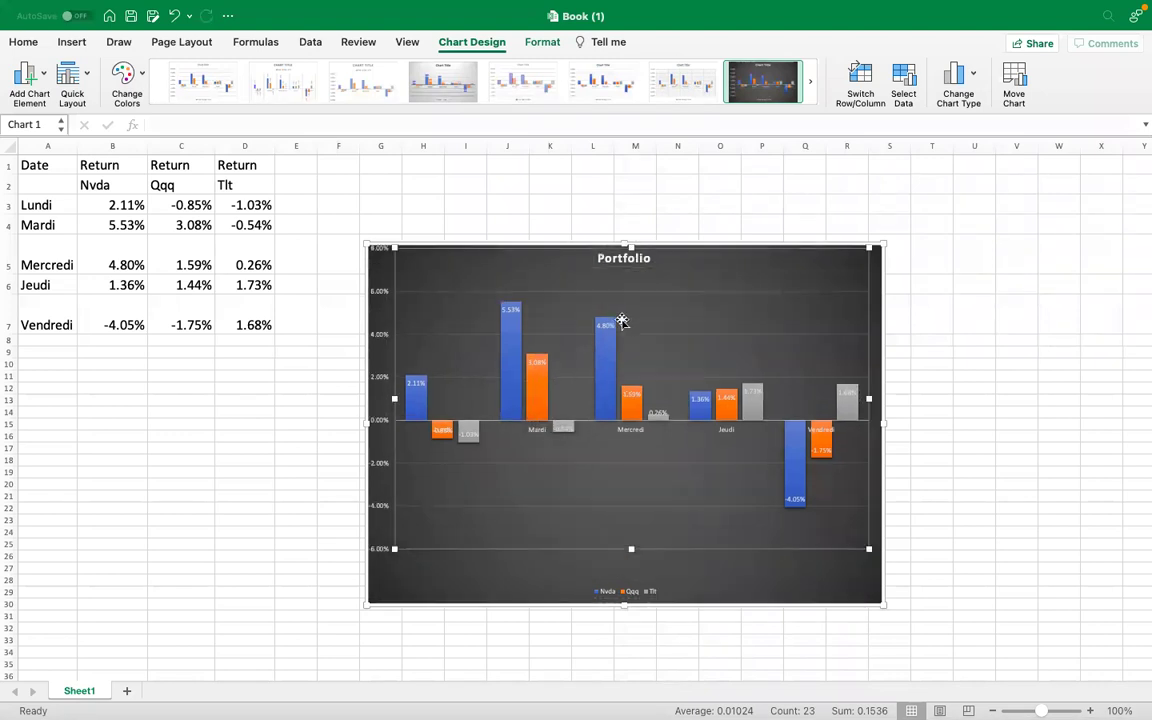
left_click(700, 226)
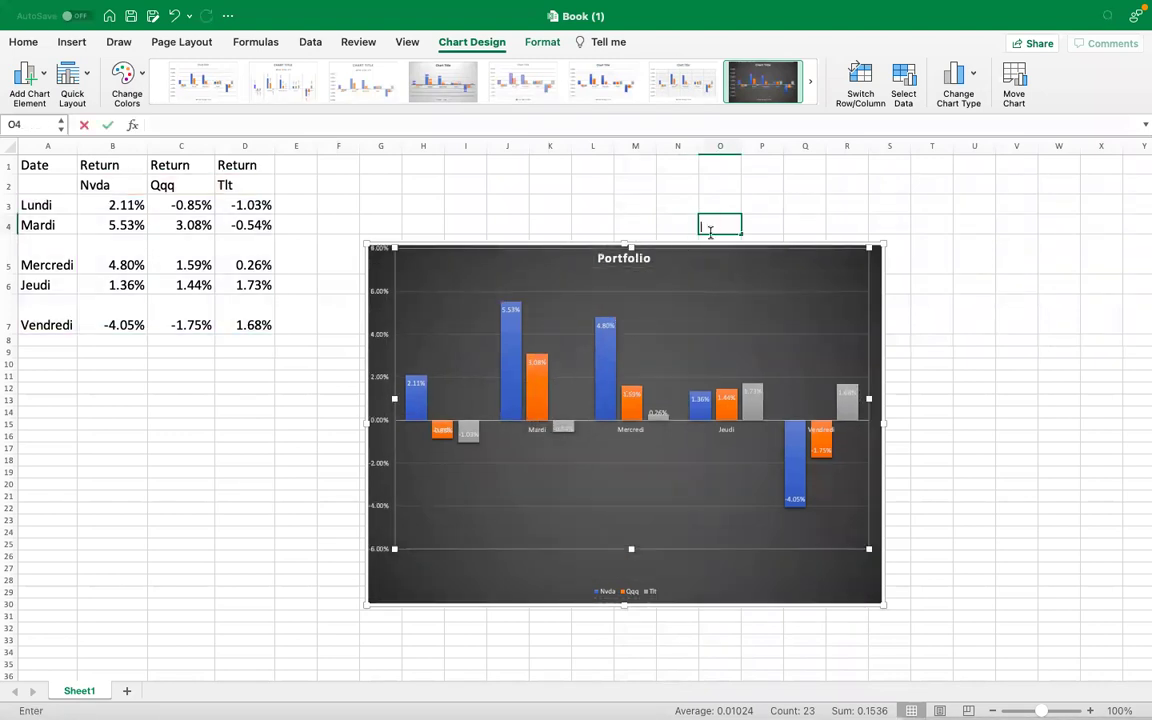
left_click(935, 377)
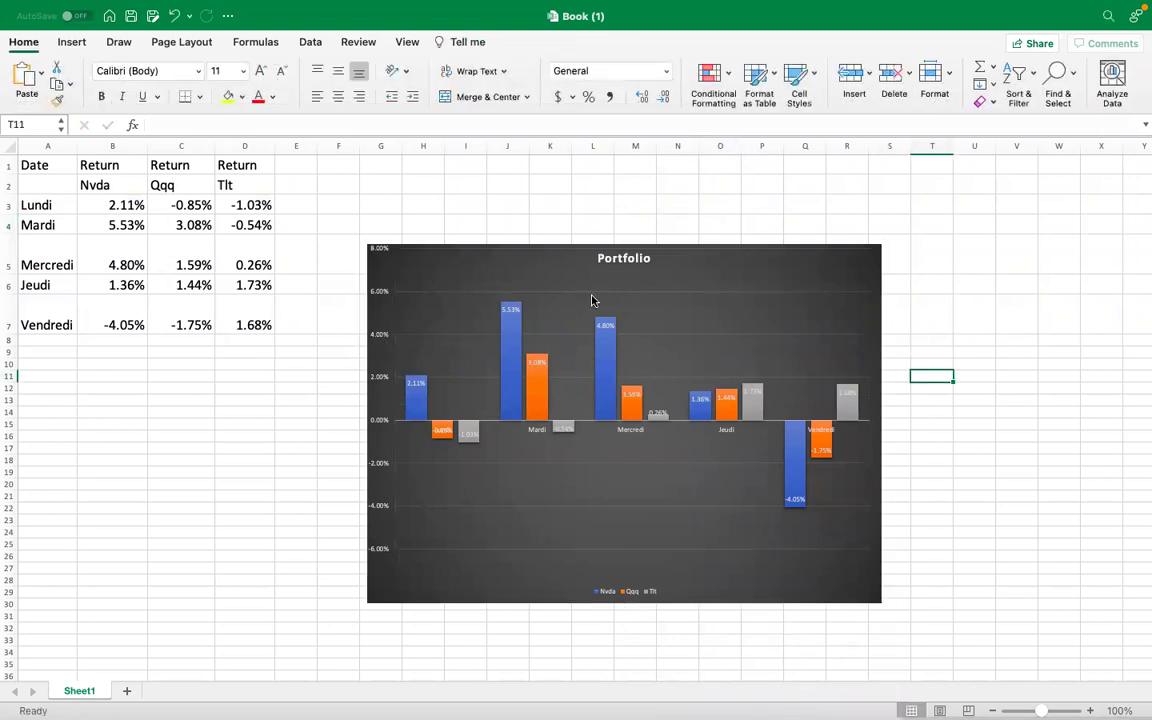
left_click_drag(595, 301, 526, 308)
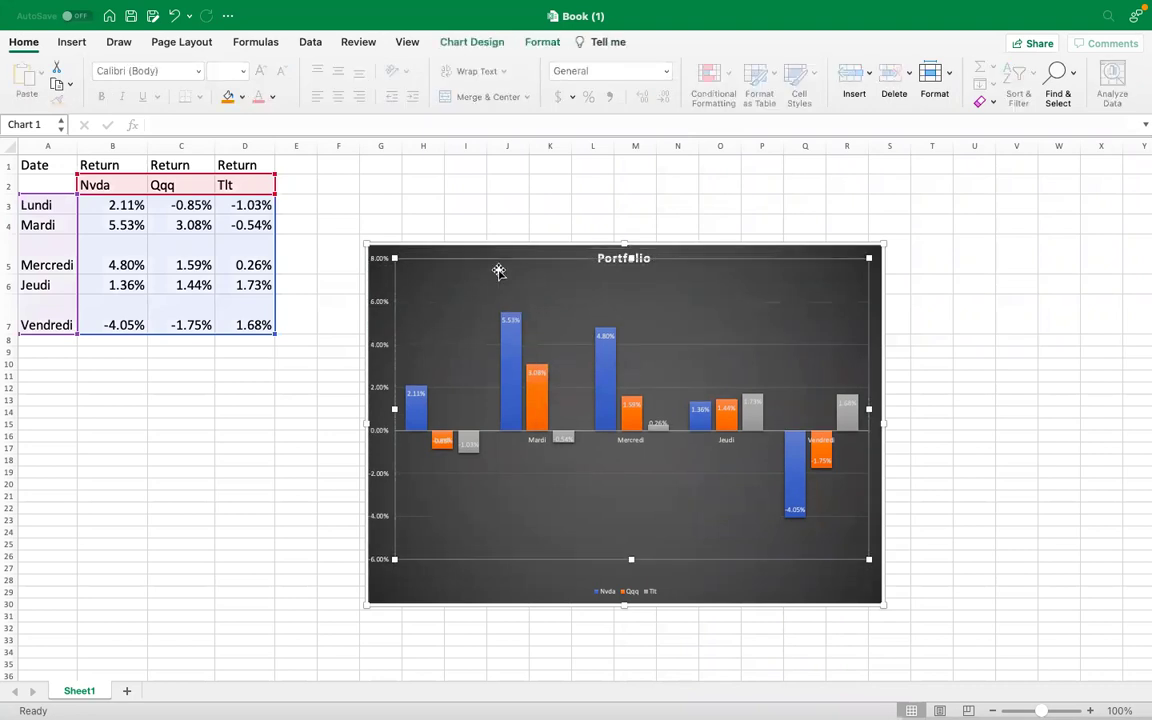
left_click(115, 400)
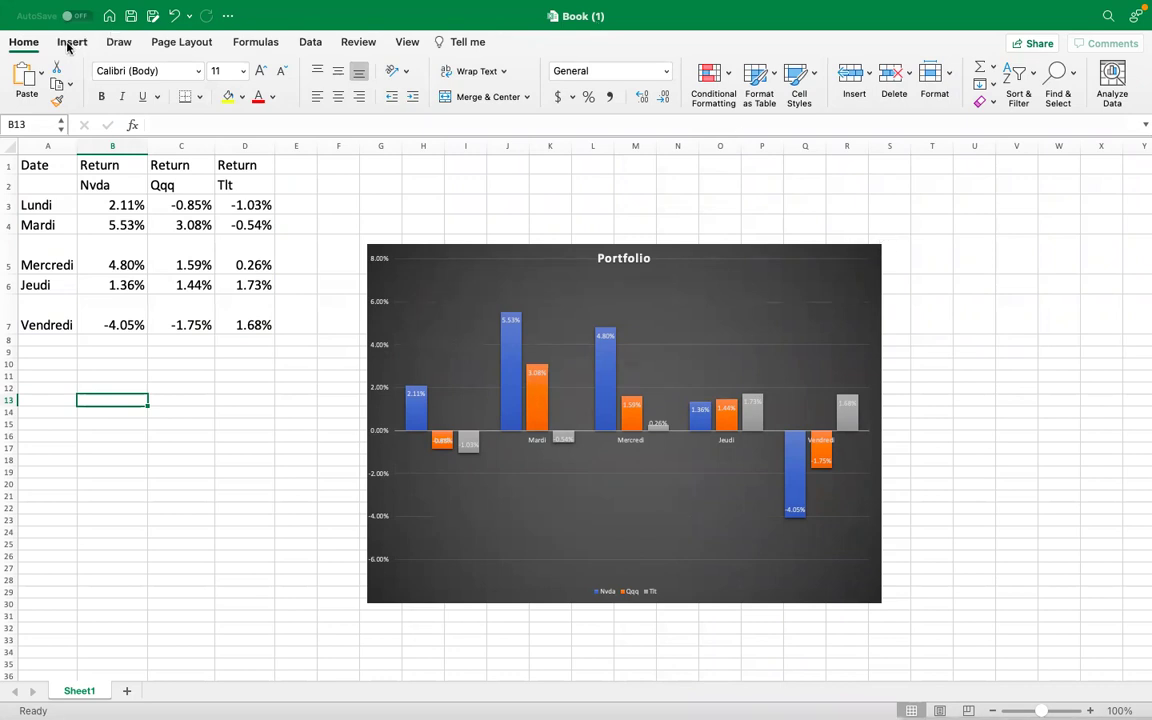
Shrink the Portfolio chart from its two upper corners so it covers about I7 to R30
left_click(369, 249)
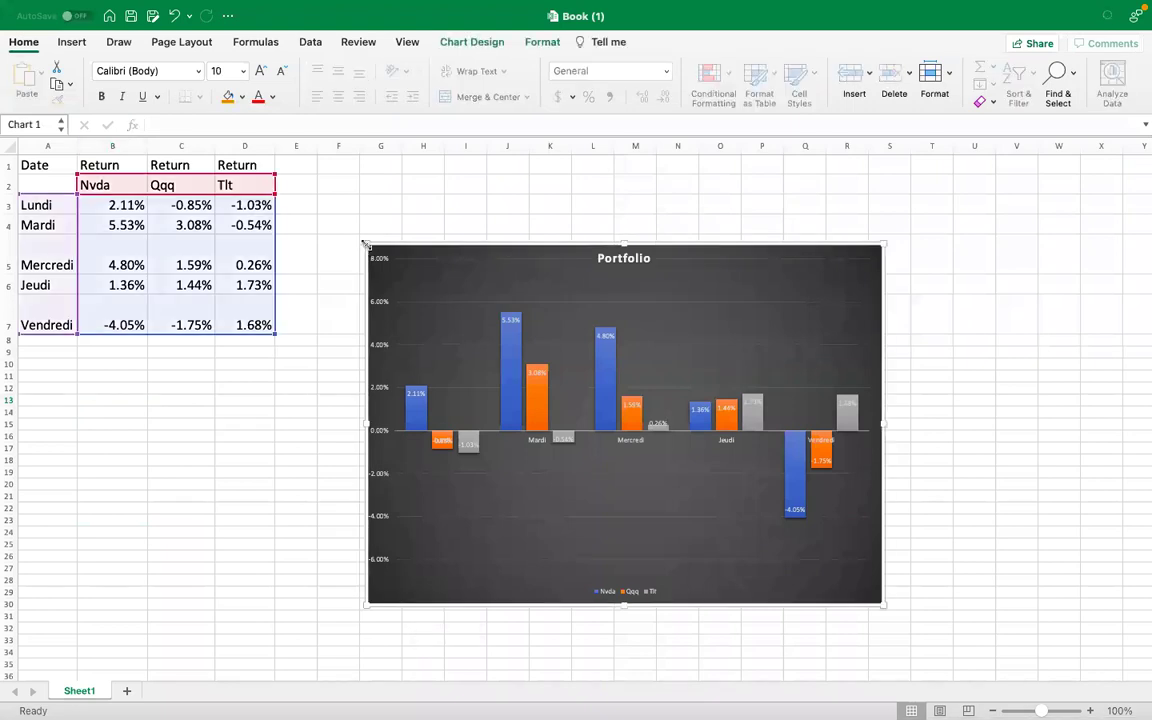
left_click_drag(398, 265, 434, 284)
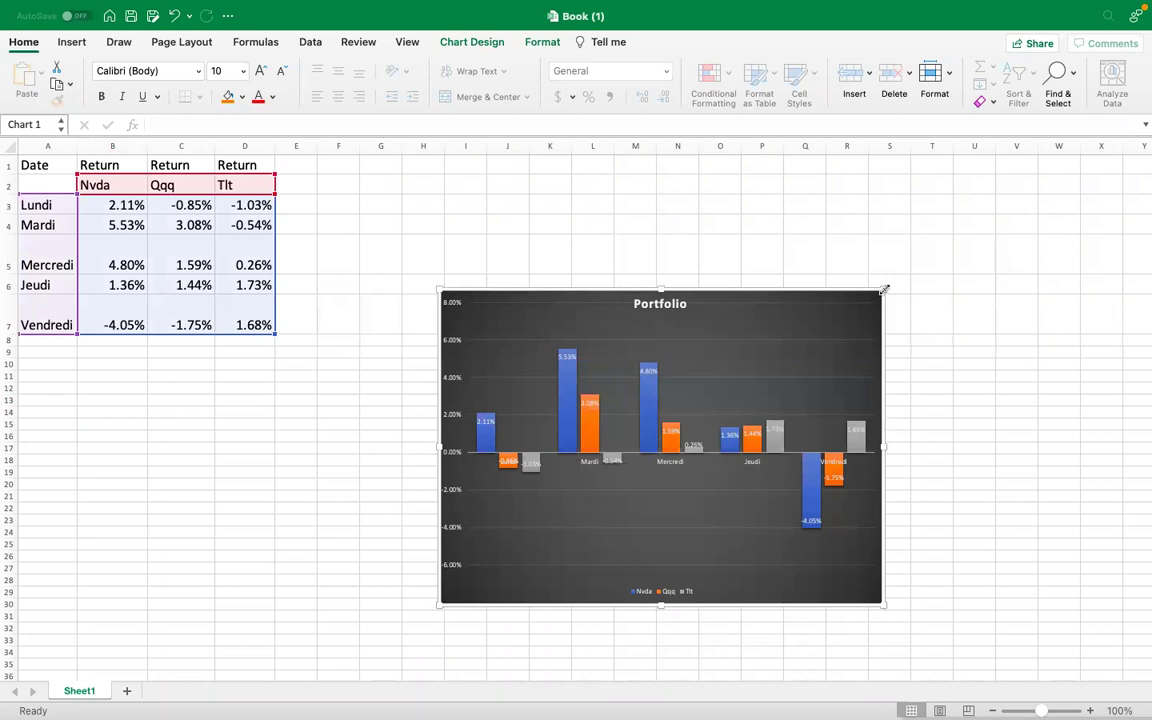
left_click_drag(882, 292, 860, 317)
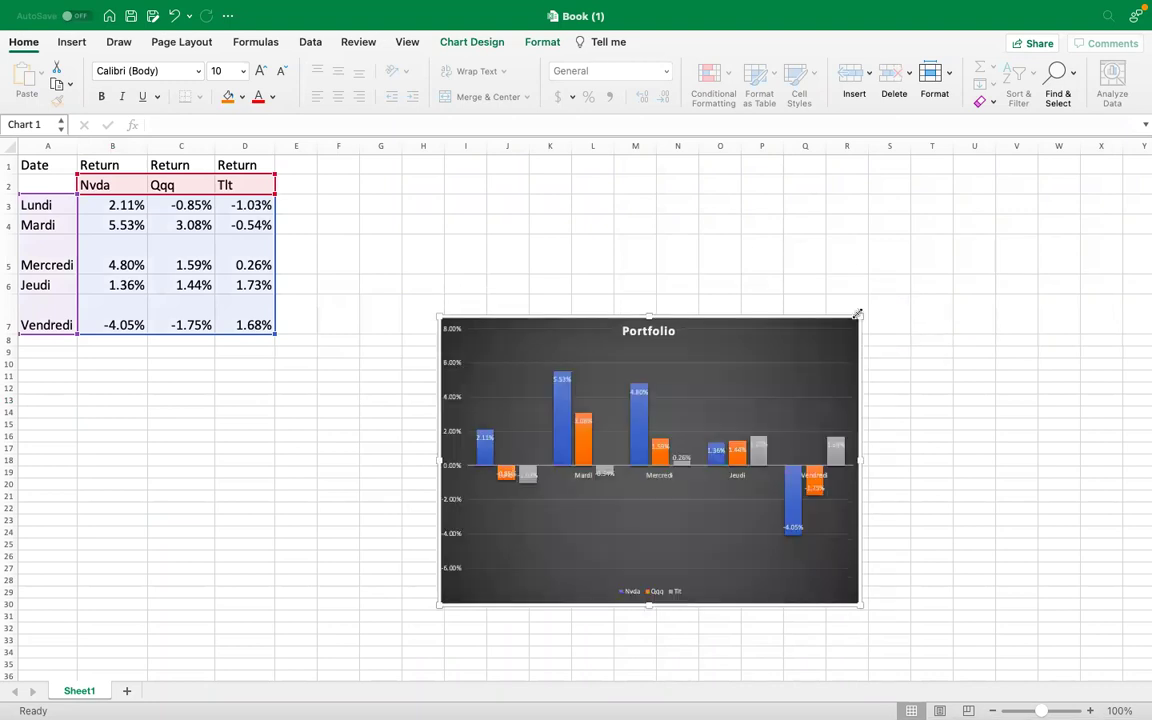
Select the Nvda, Qqq and Tlt returns with their headers in B2:D7 and open the Correlation analysis tool
left_click(390, 396)
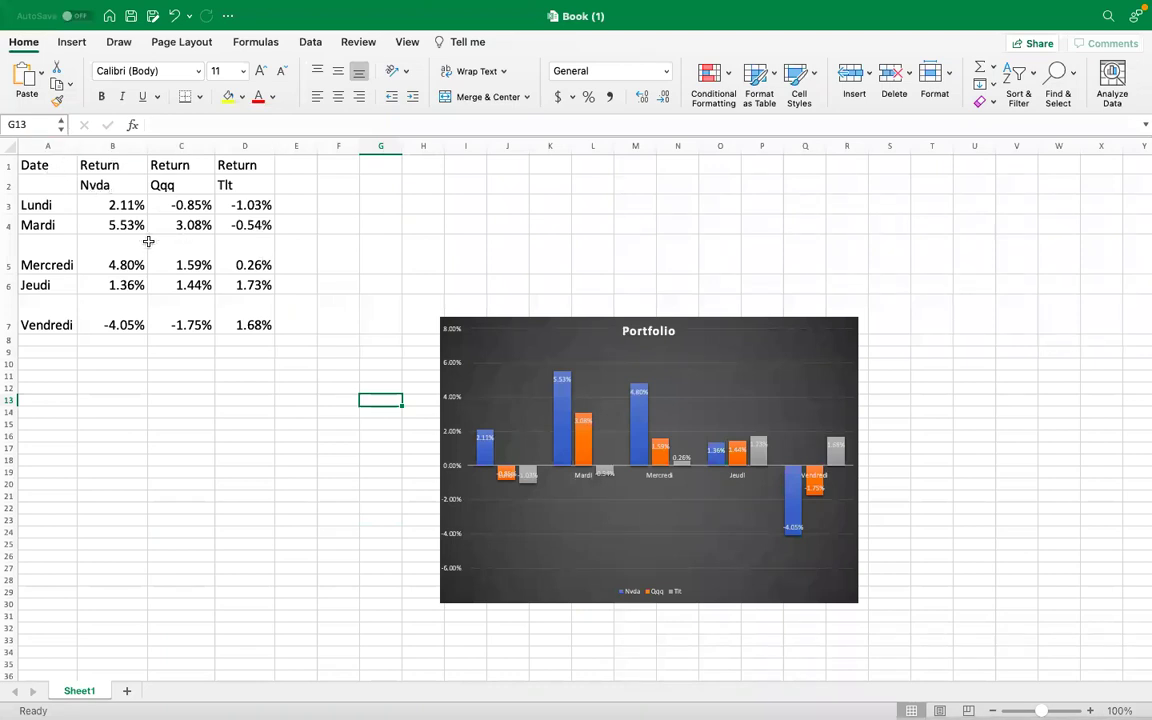
left_click(294, 207)
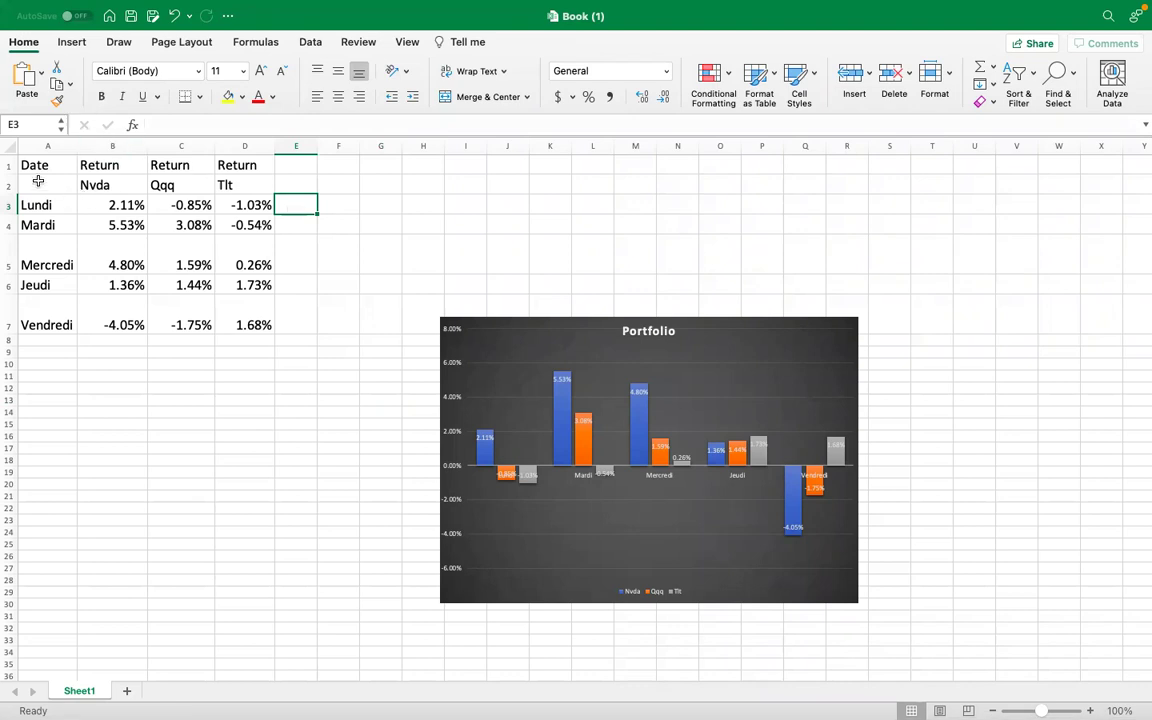
left_click(121, 193)
left_click_drag(121, 193, 240, 305)
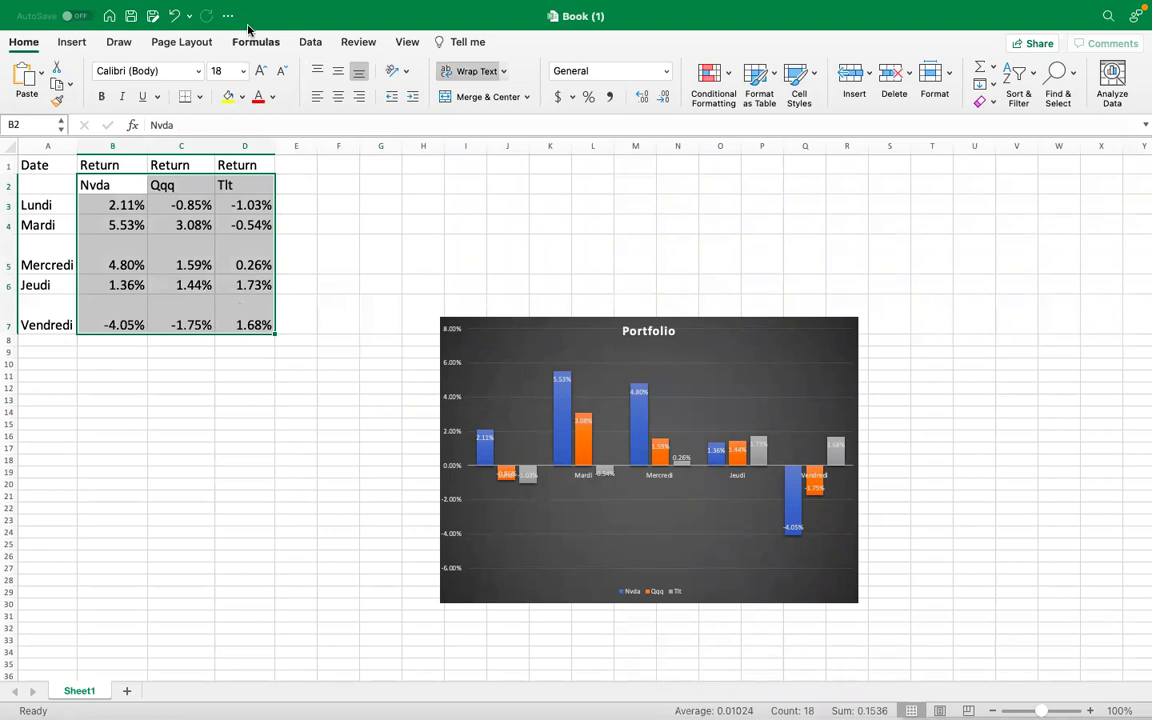
left_click(312, 44)
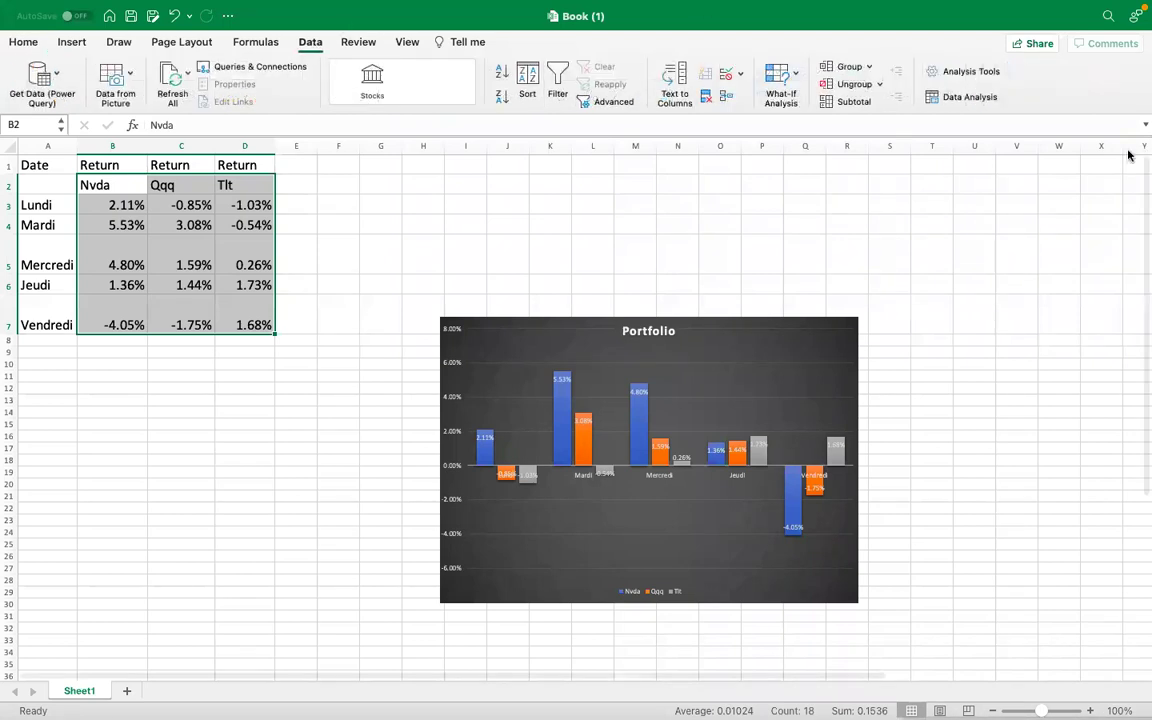
left_click(968, 98)
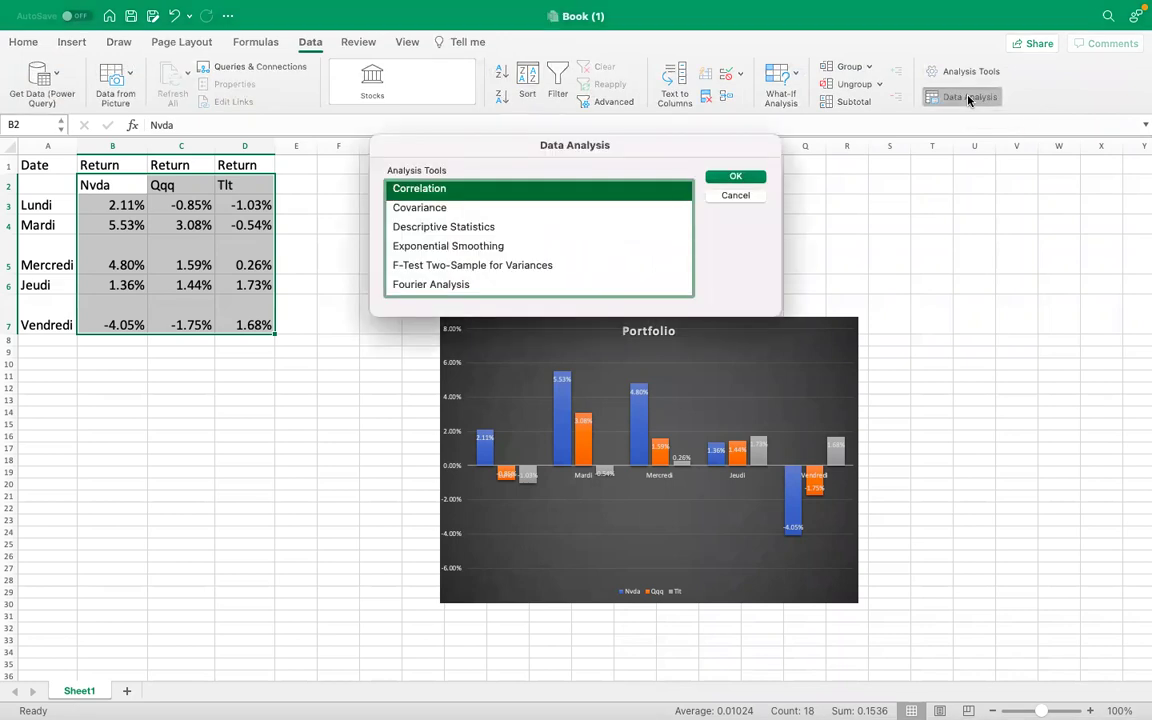
scroll(460, 225, "up", 3)
scroll(460, 225, "down", 10)
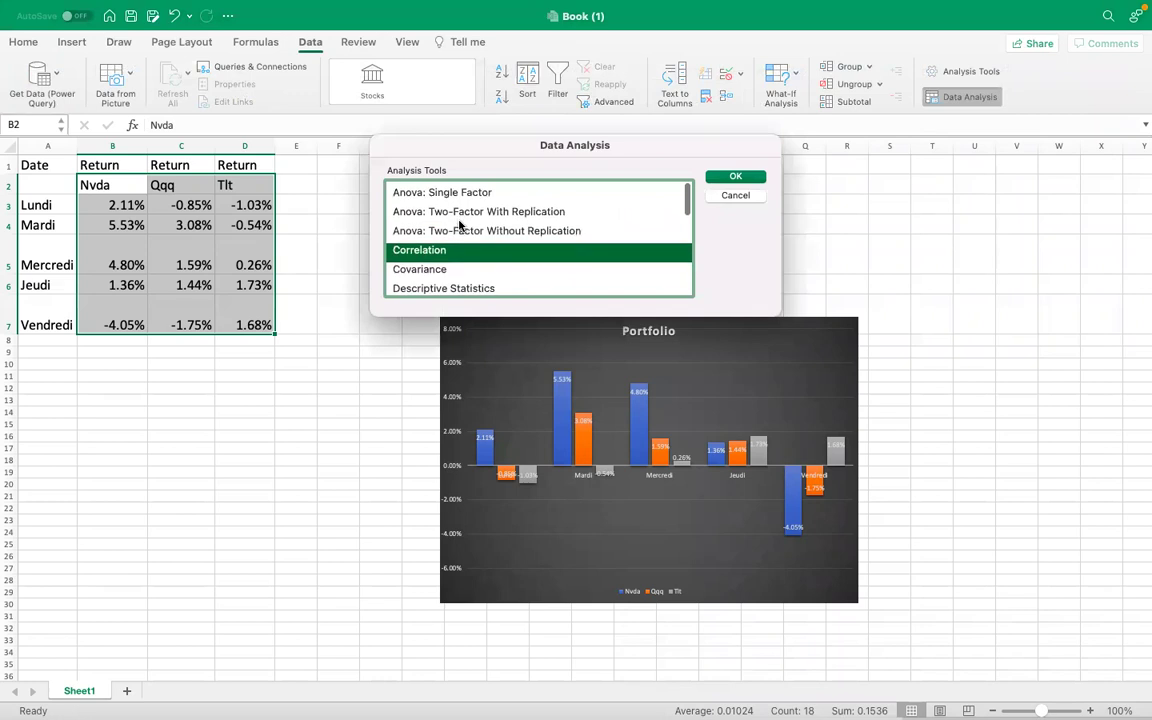
scroll(460, 225, "up", 10)
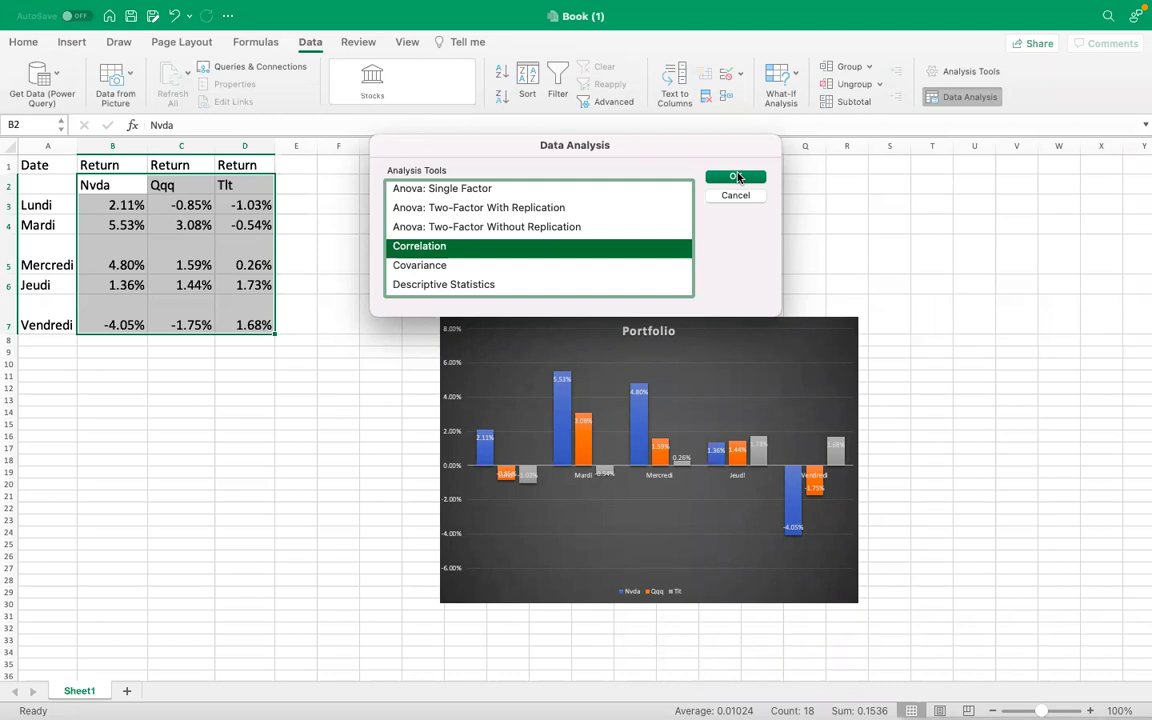
left_click(737, 177)
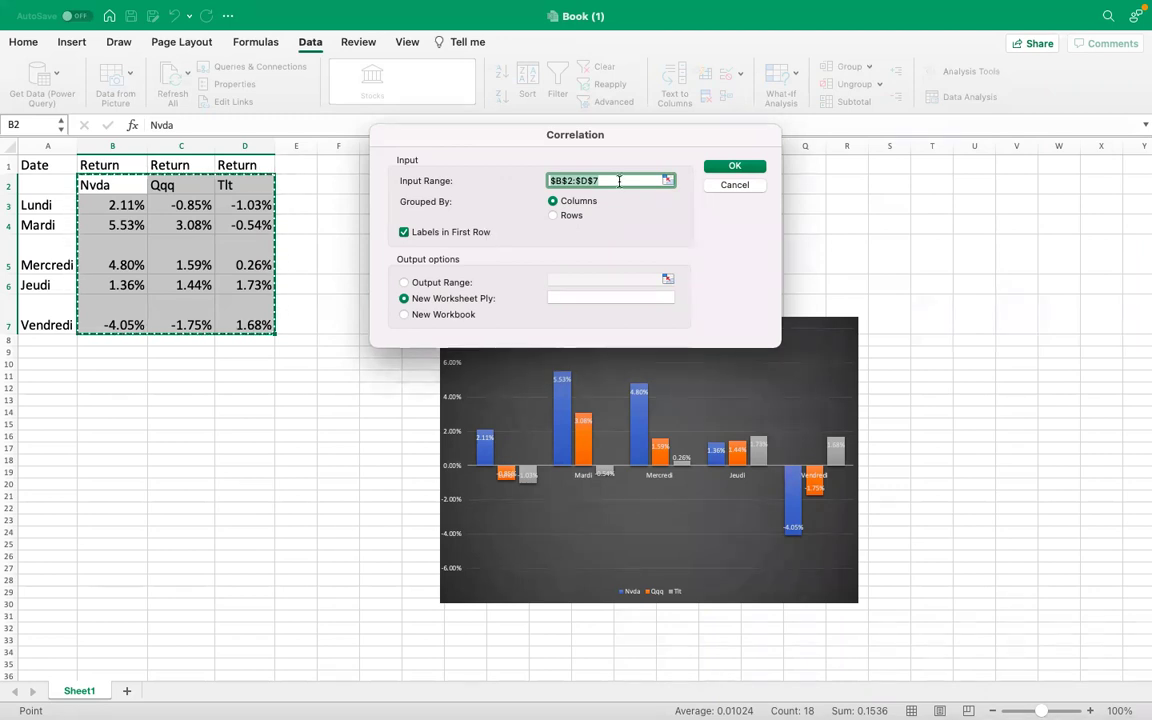
Set the correlation input range to $B$2:$D$7 and run it by columns, with labels in the first row, to a new worksheet
key("BackSpace")
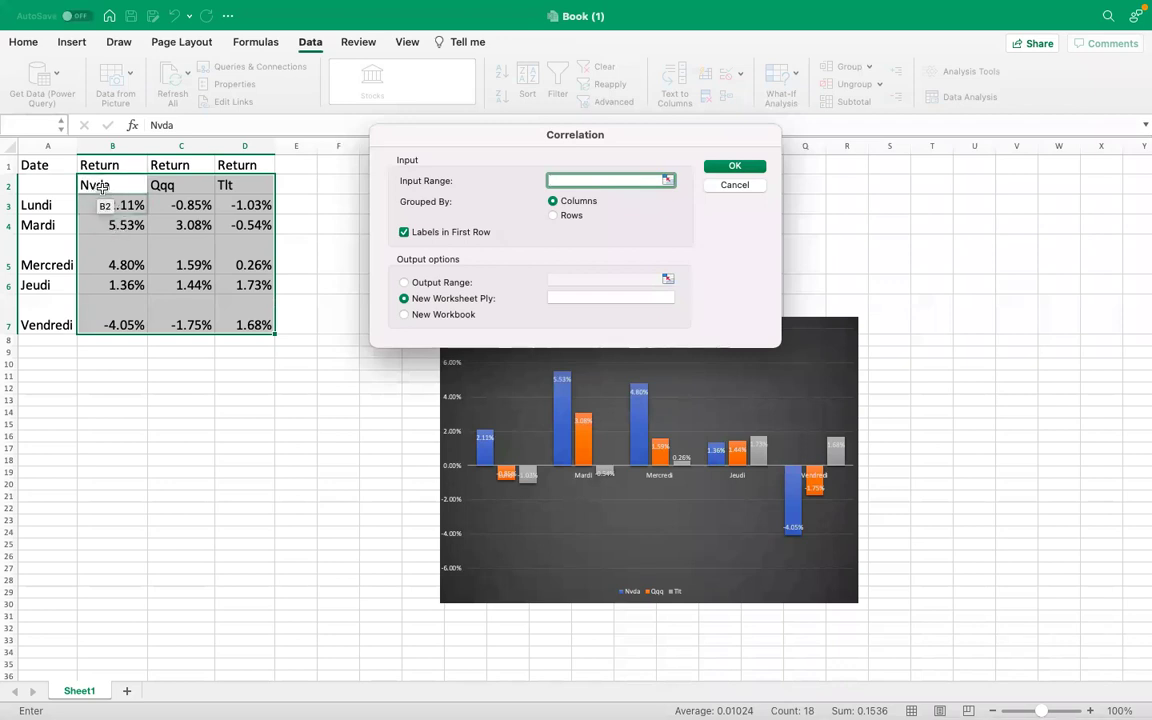
left_click_drag(97, 185, 234, 322)
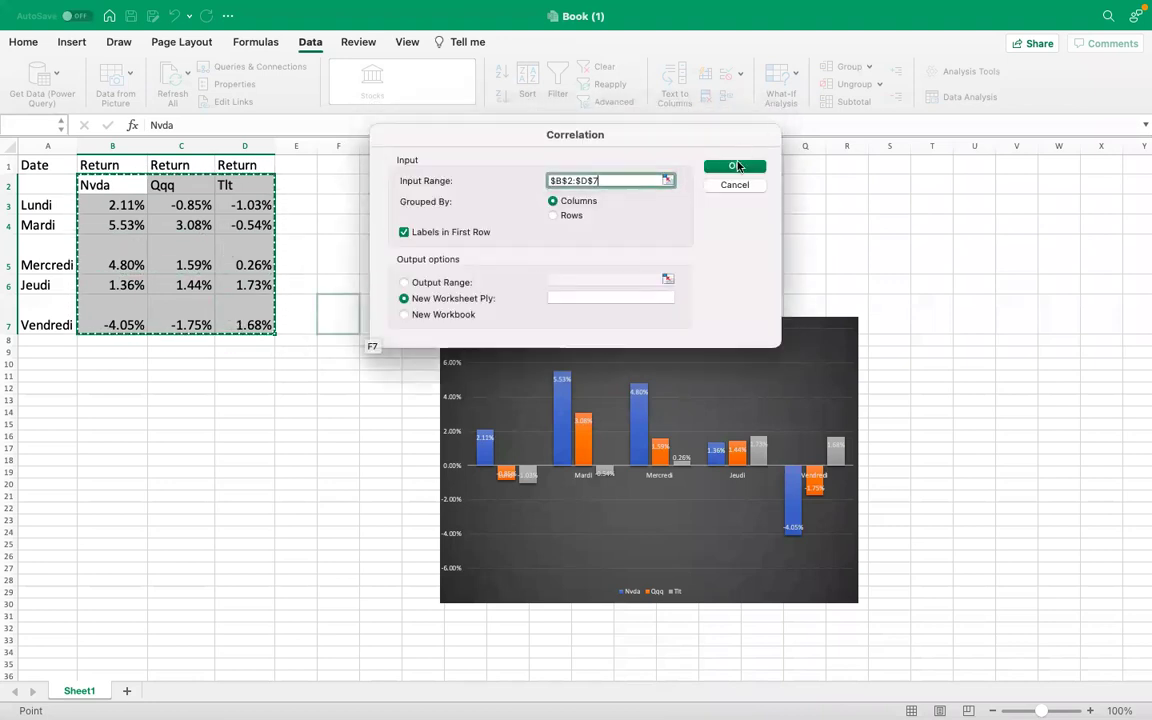
left_click(736, 167)
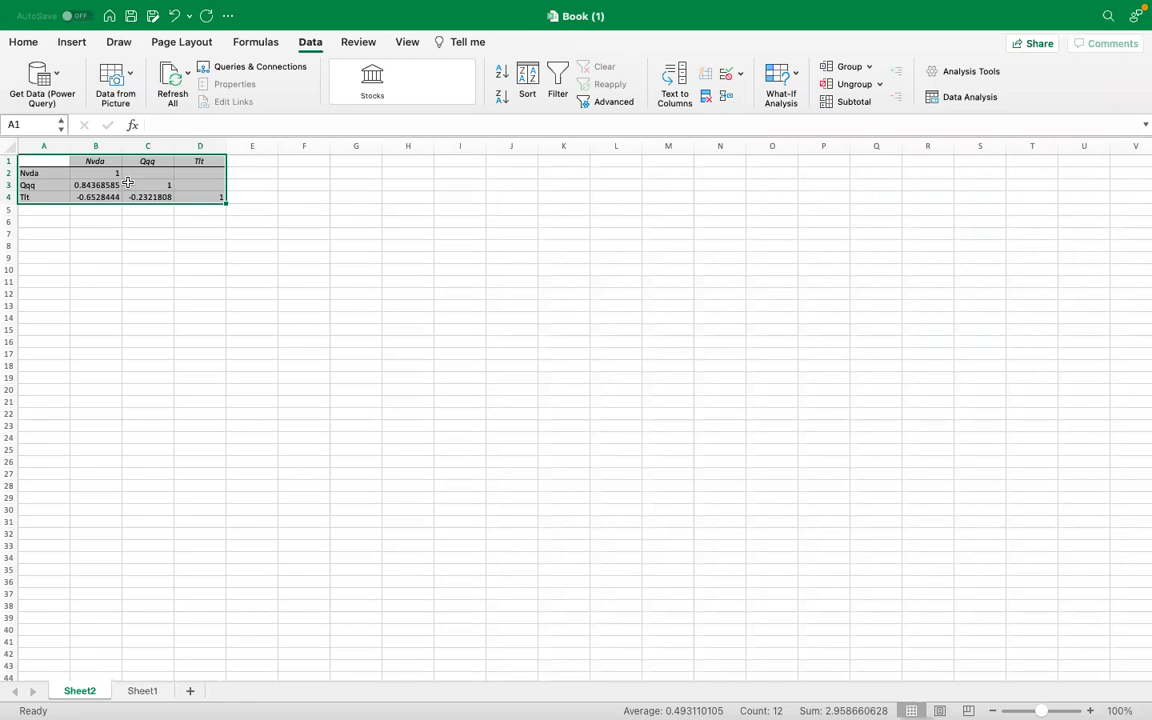
Add a blank worksheet and return to the correlation matrix on Sheet2
left_click(191, 691)
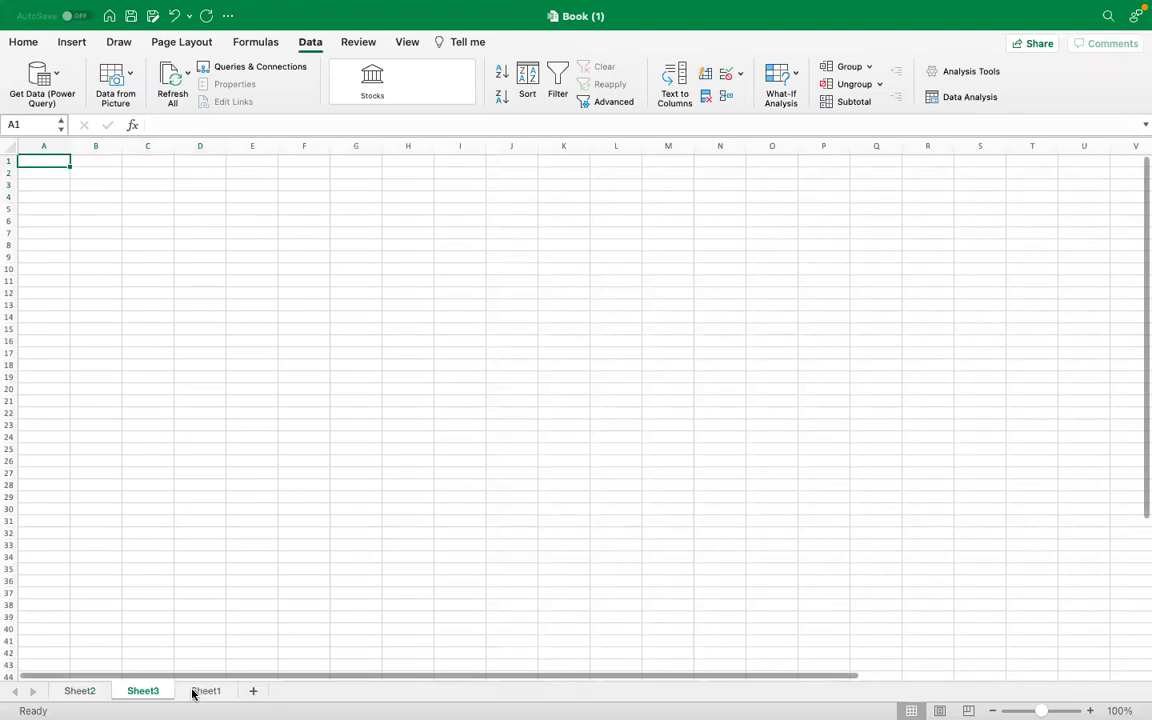
left_click(87, 690)
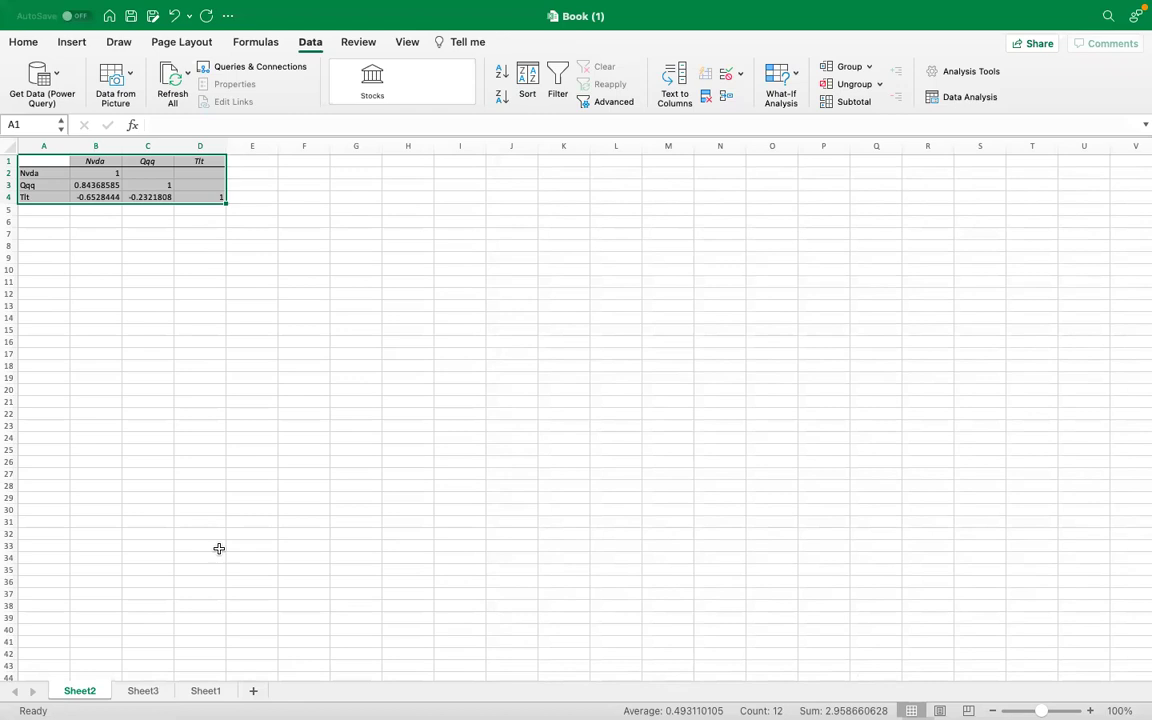
left_click(93, 307)
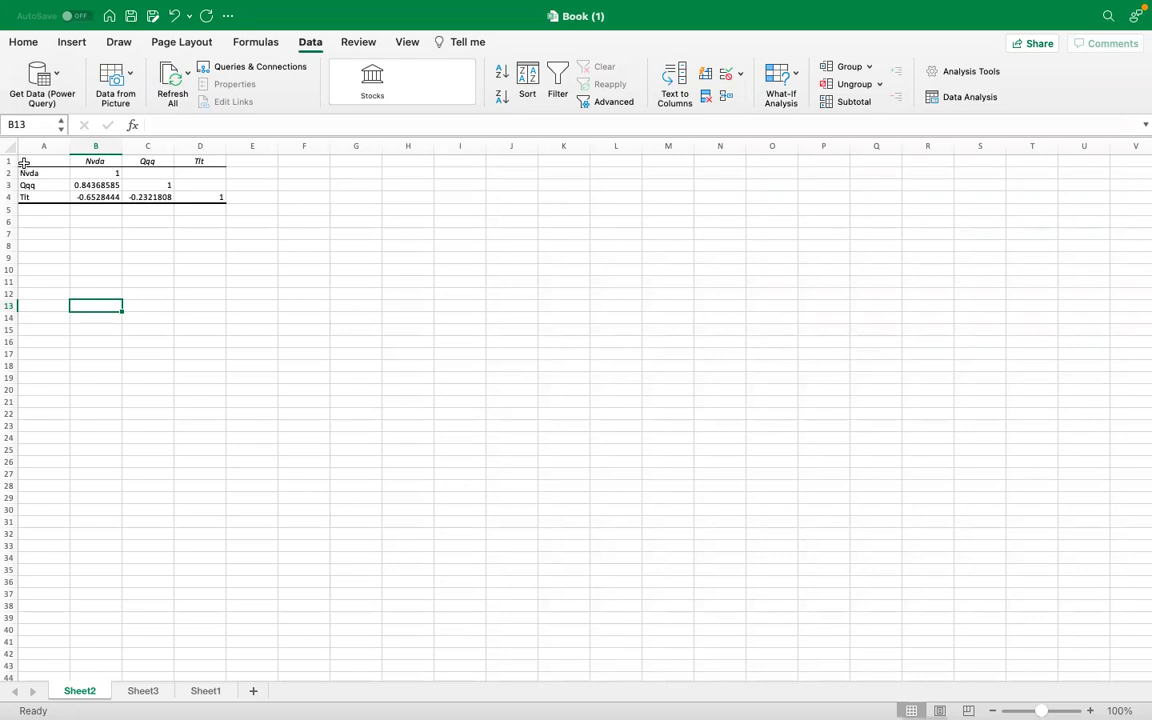
Try a 2-D clustered column chart of the correlation matrix A1:D4, and undo its insertion
left_click_drag(31, 161, 220, 191)
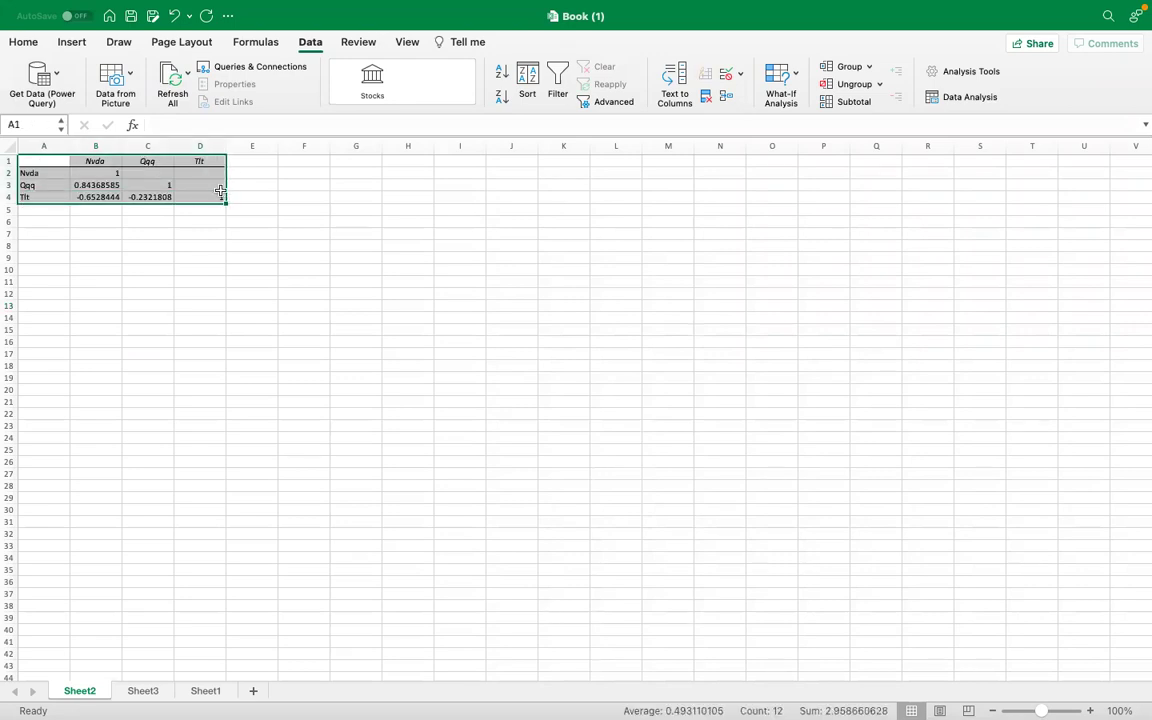
left_click(78, 42)
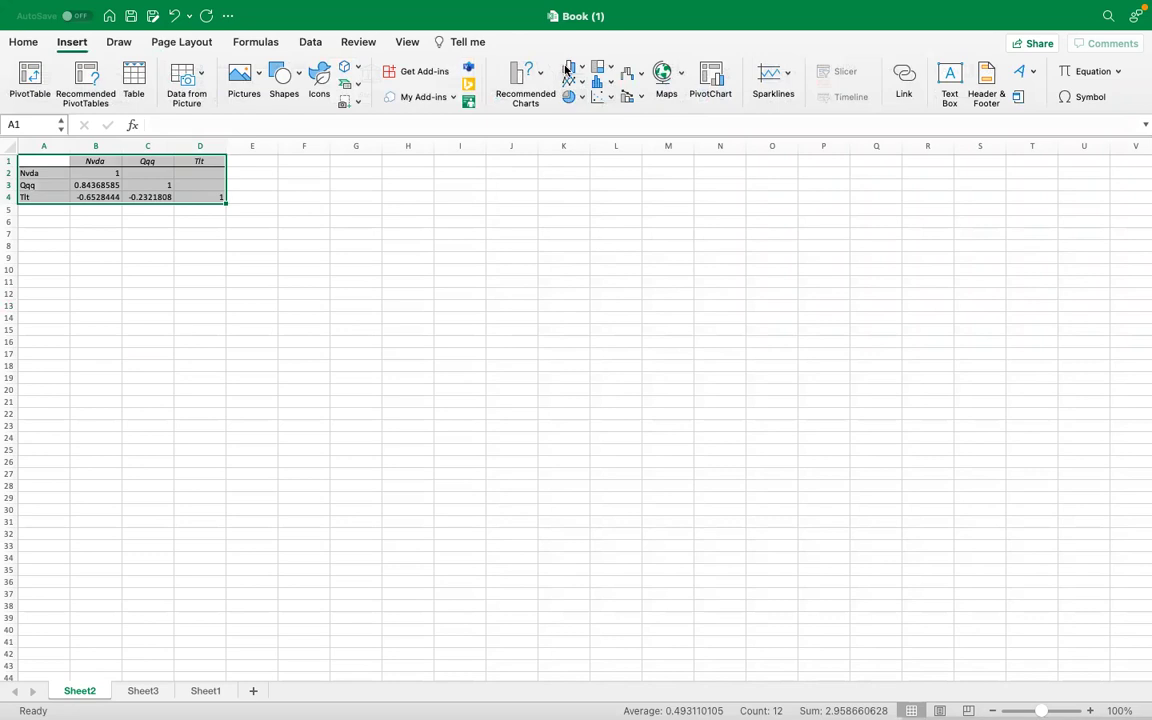
left_click(566, 68)
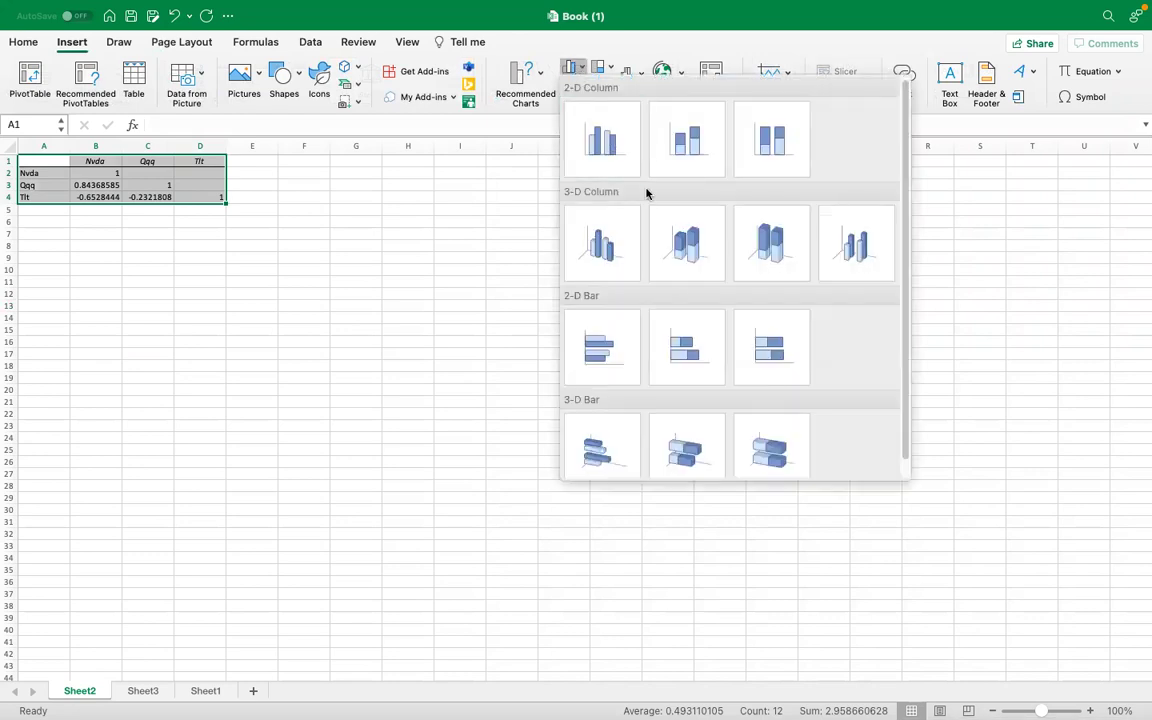
left_click(607, 137)
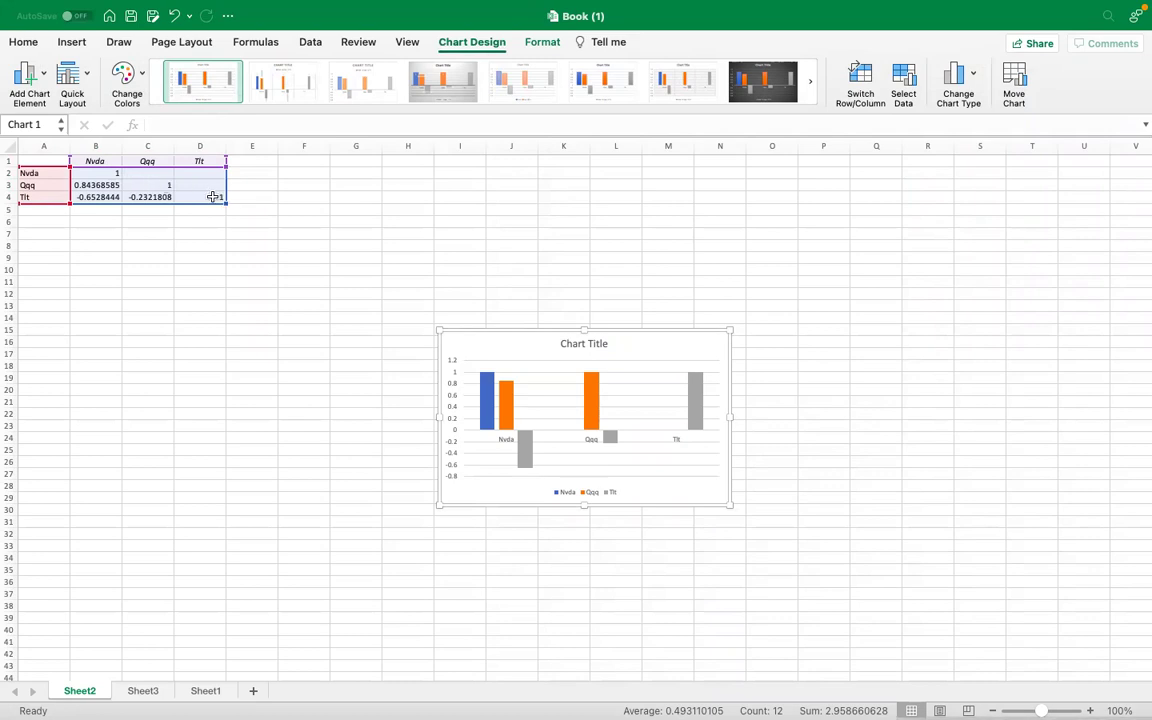
left_click(176, 16)
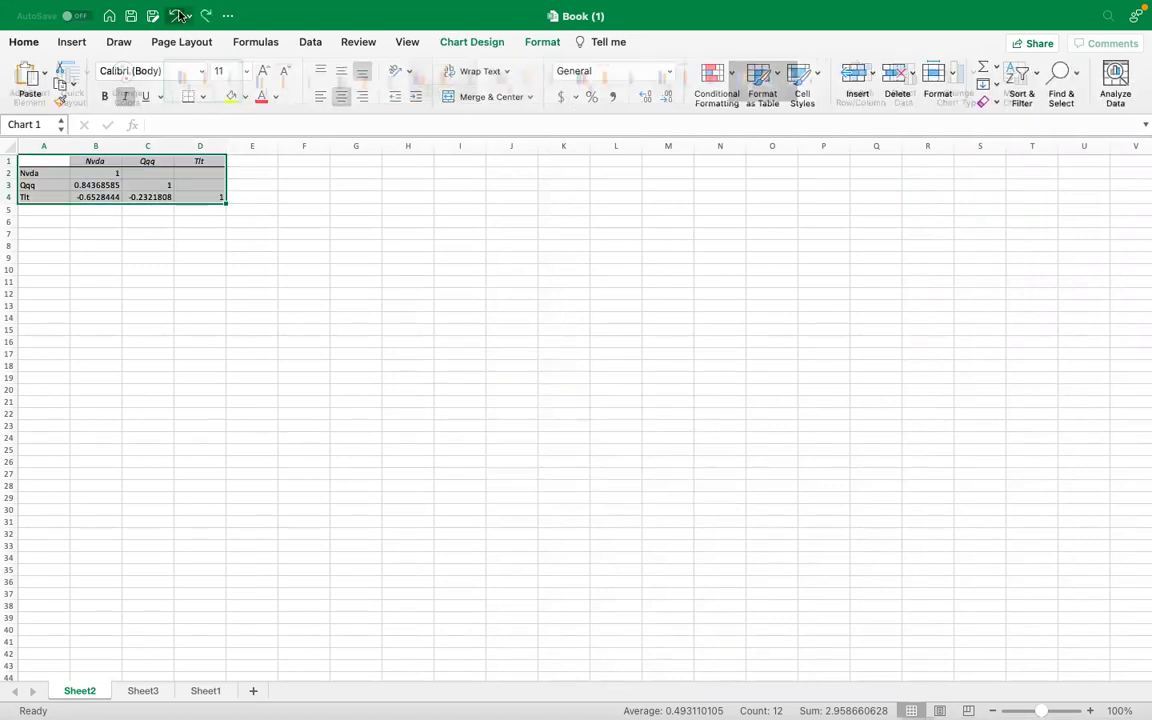
left_click(223, 257)
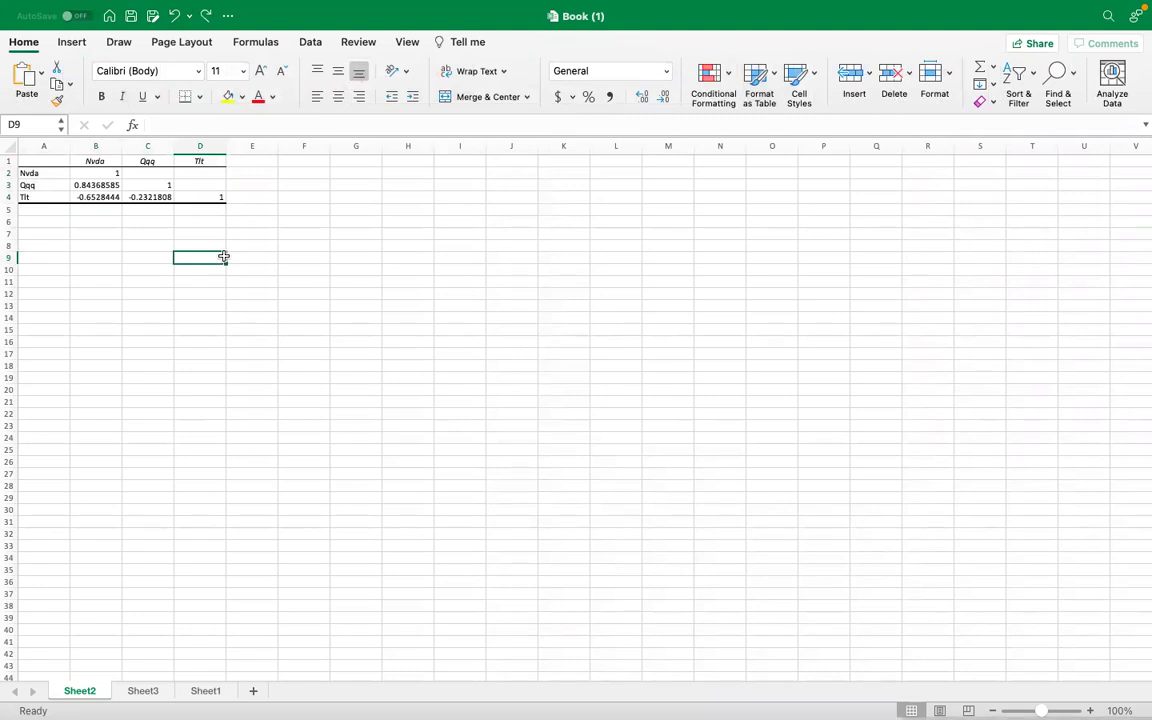
mouse_move(540, 12)
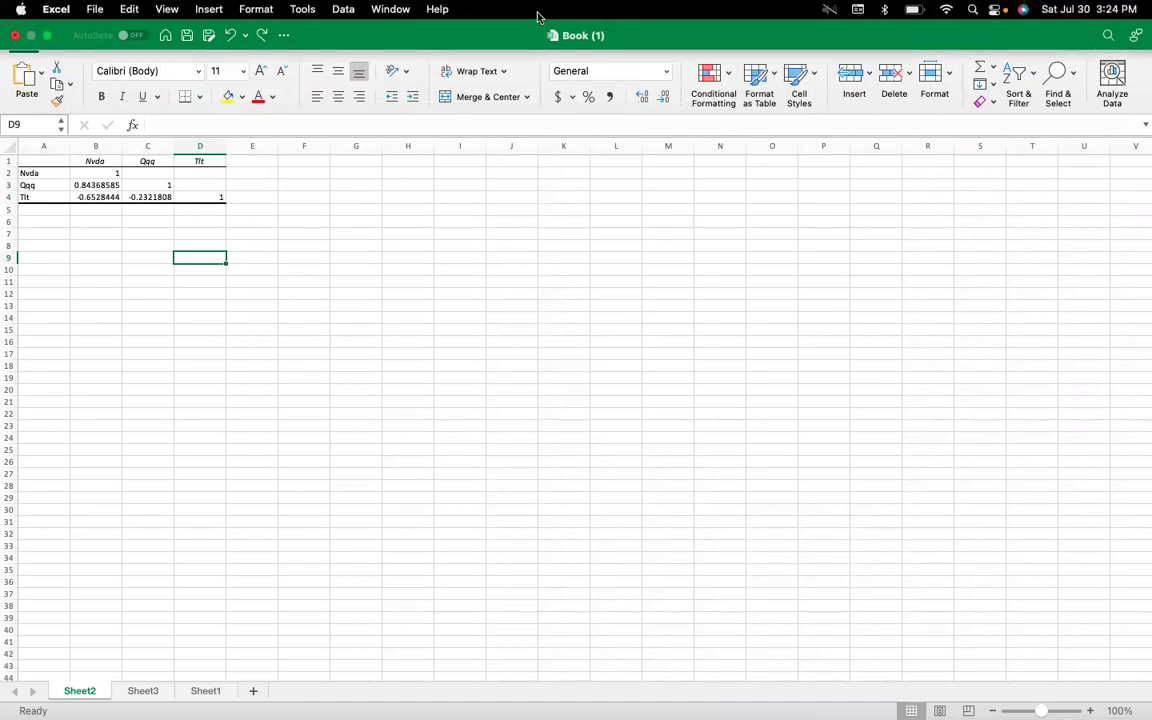